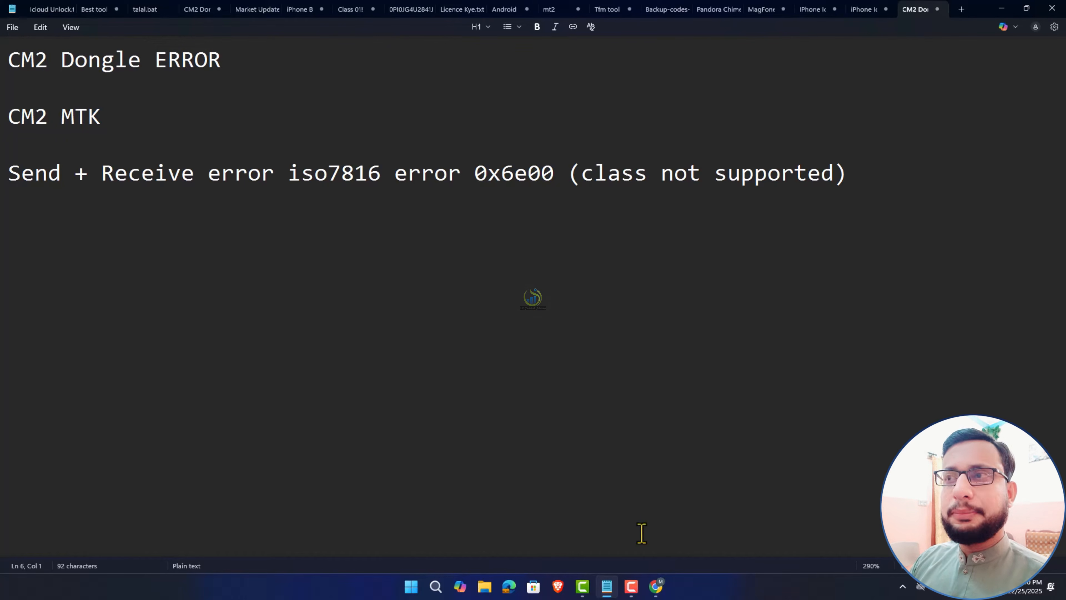
- Highlight 'class not supported' in the note, then bring up the Infinity-Box support page in Chrome
drag(9, 172, 834, 174)
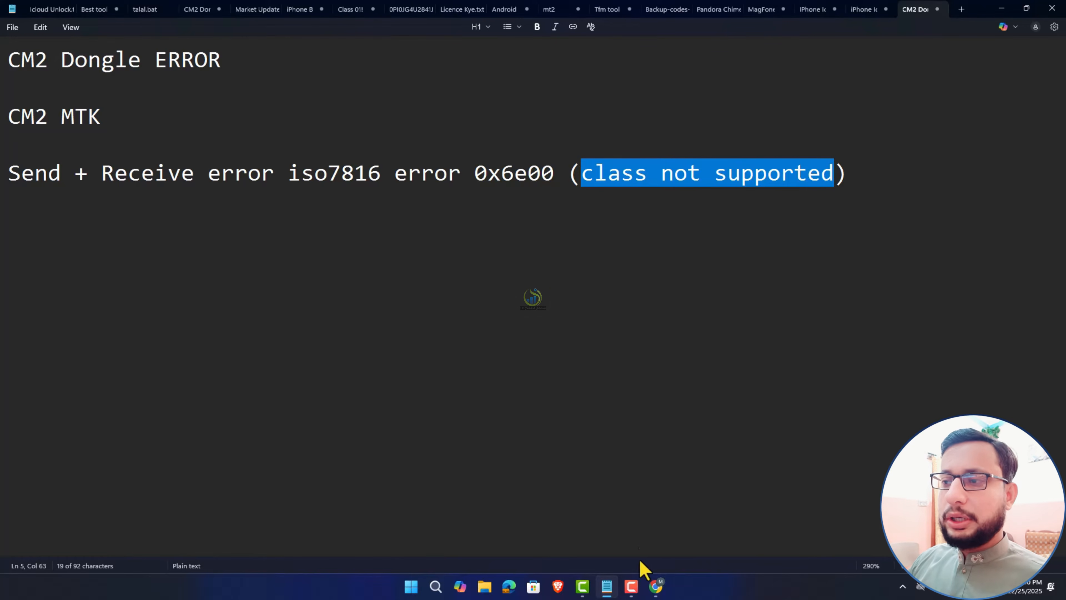
click(656, 587)
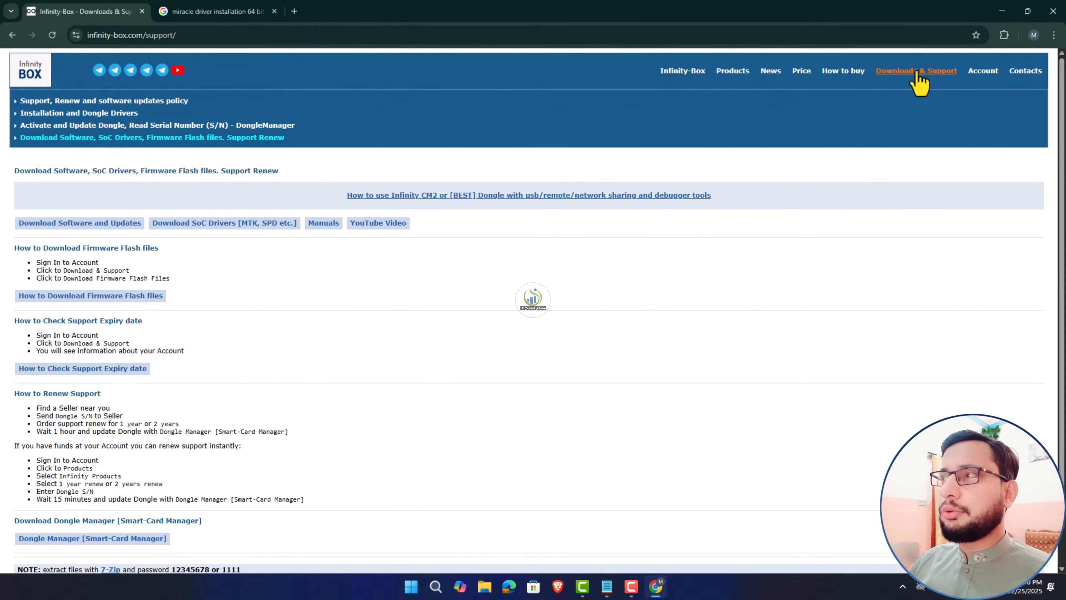
- Browse the Download Software and Updates list and the Activate and Update Dongle instructions, then hide Chrome
click(112, 220)
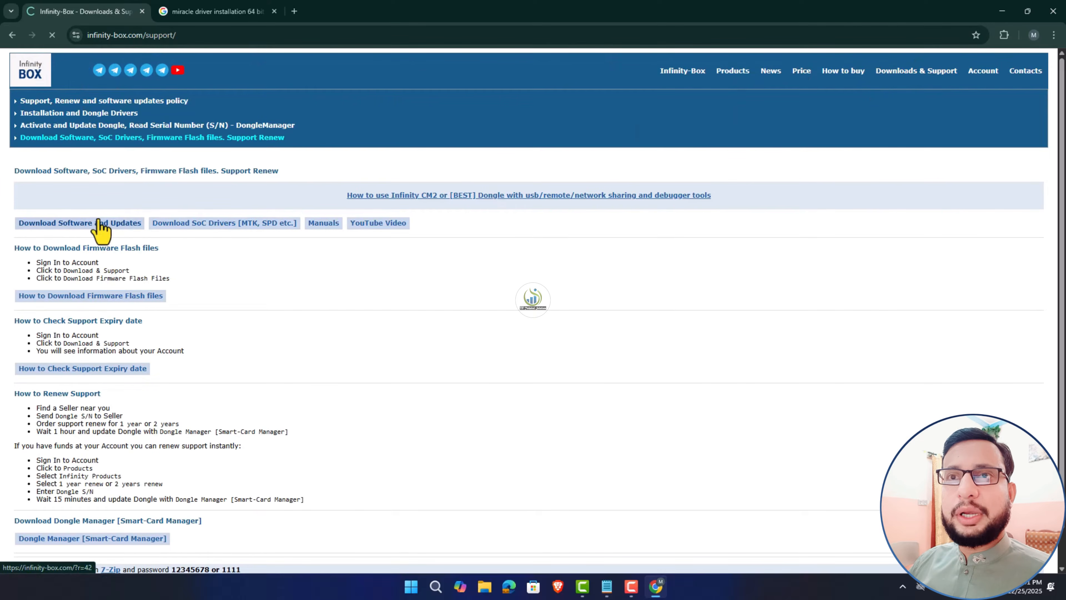
scroll(235, 315, down, 3)
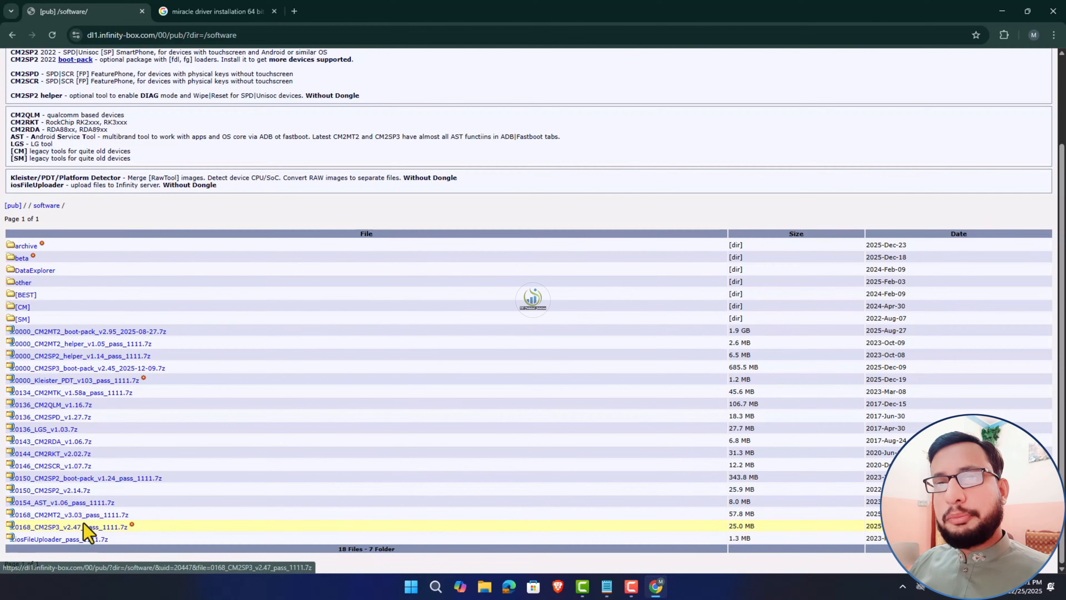
click(12, 35)
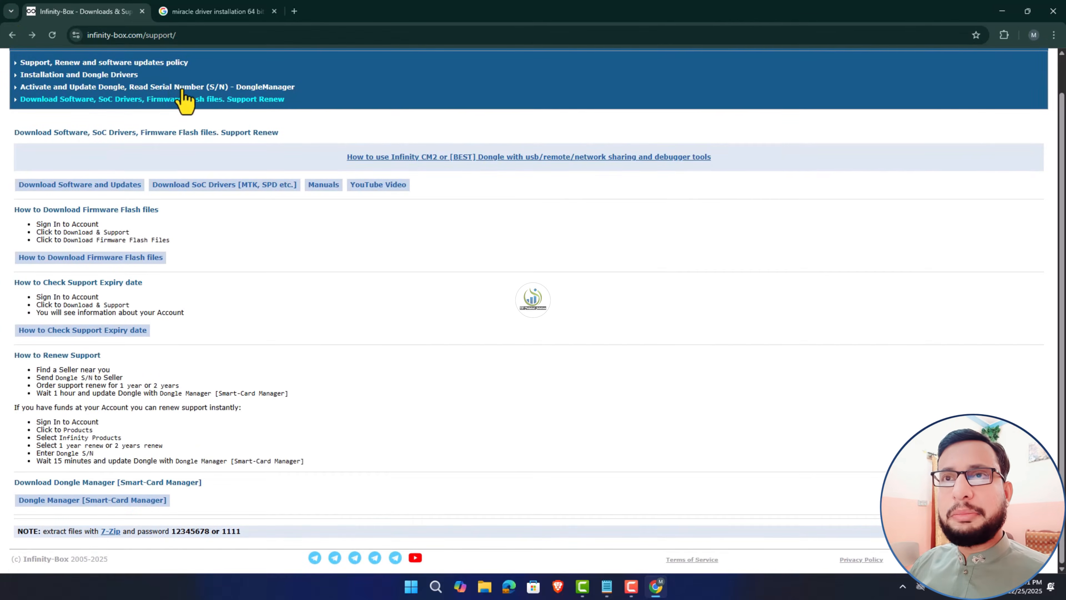
click(179, 87)
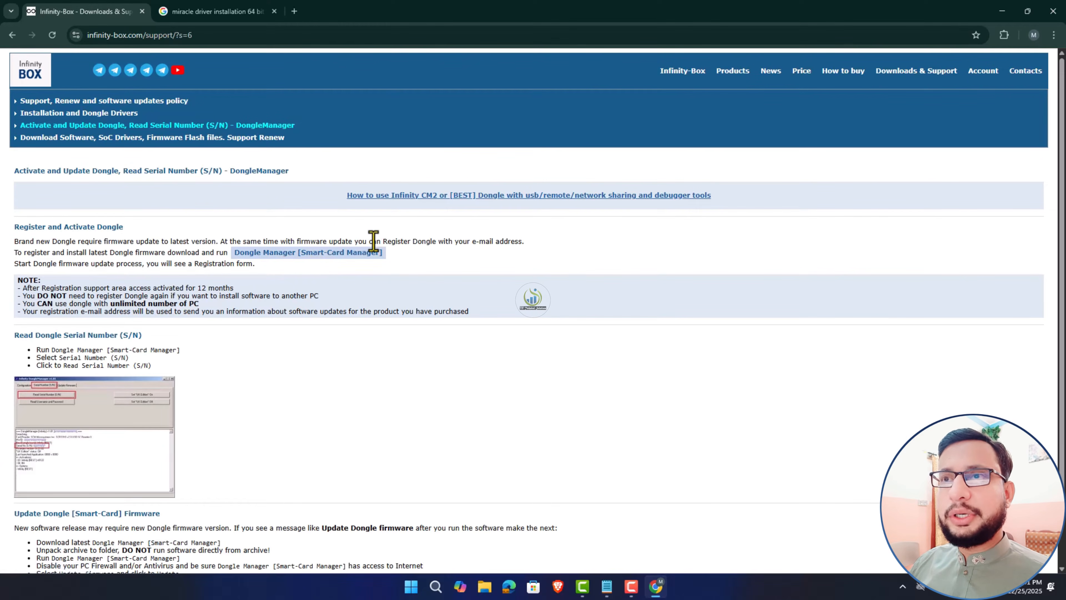
click(1002, 11)
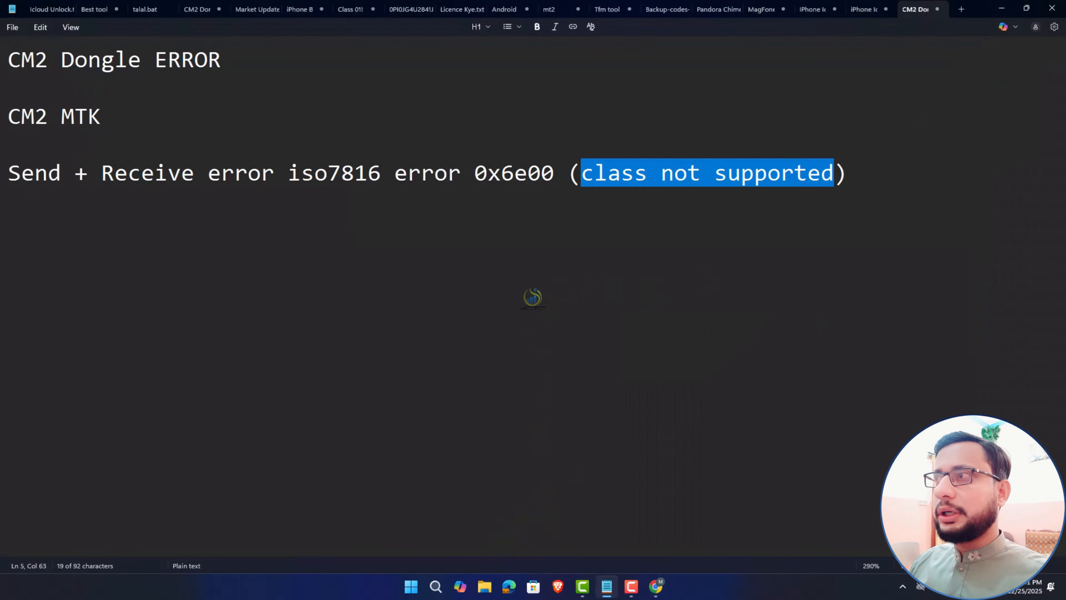
- From the desktop, launch the InfinityBox CM2MTK shortcut and dismiss its 0x6E00 class-not-supported error
click(1001, 9)
drag(205, 121, 132, 316)
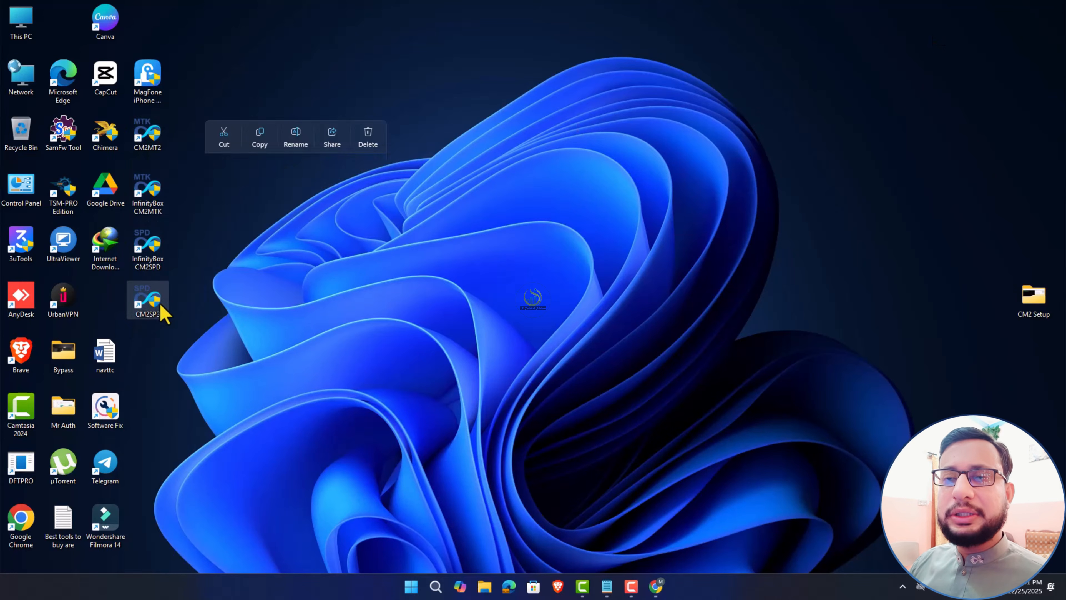
click(177, 352)
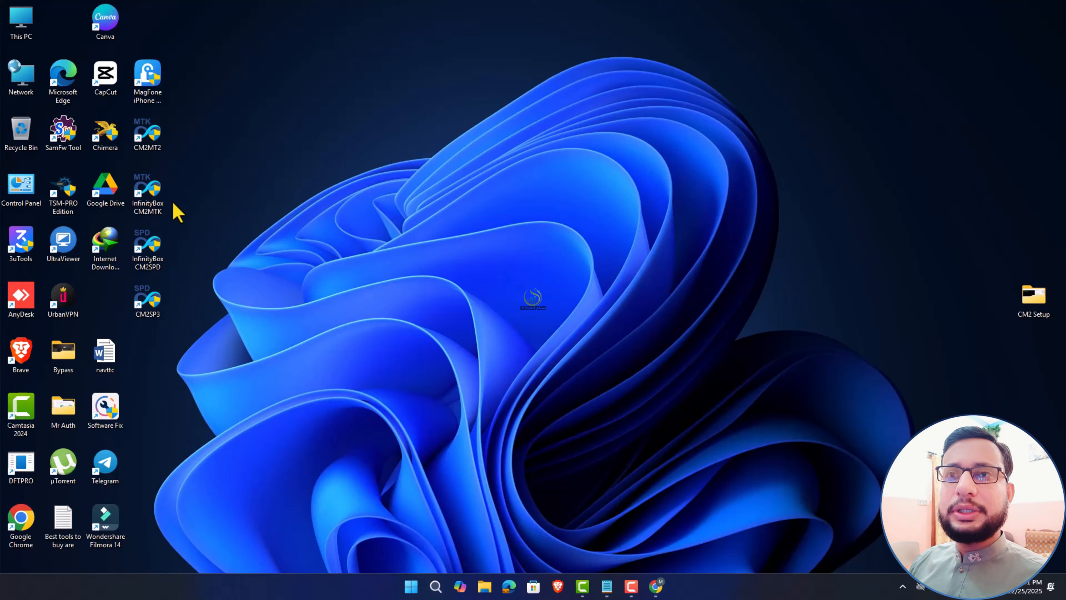
double_click(150, 197)
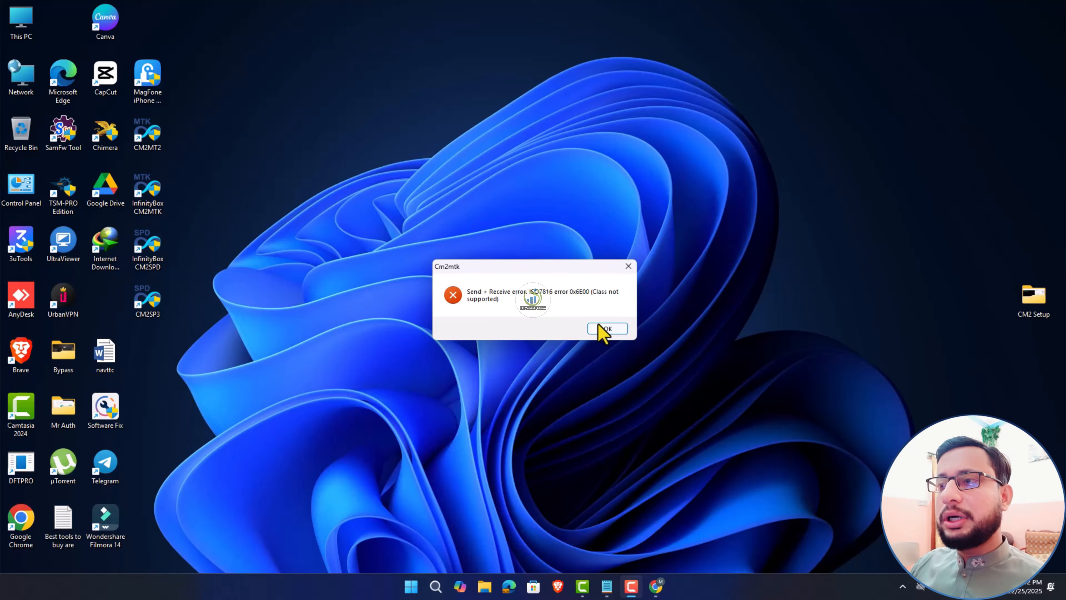
click(608, 329)
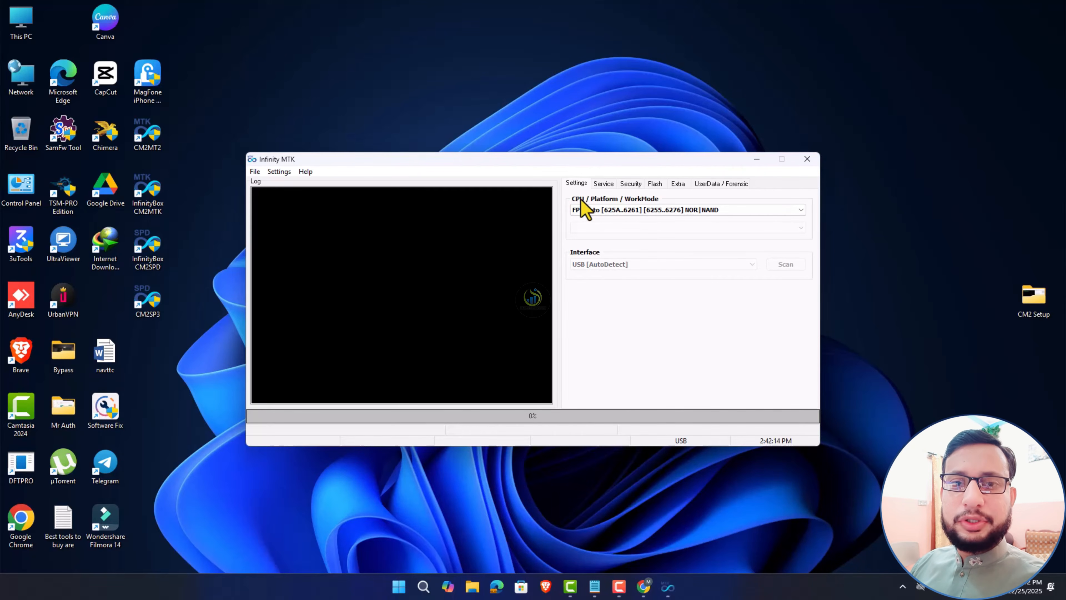
- Start a Service Check/Info read in CM2MTK, then return to Notepad at the end of the error line
click(604, 185)
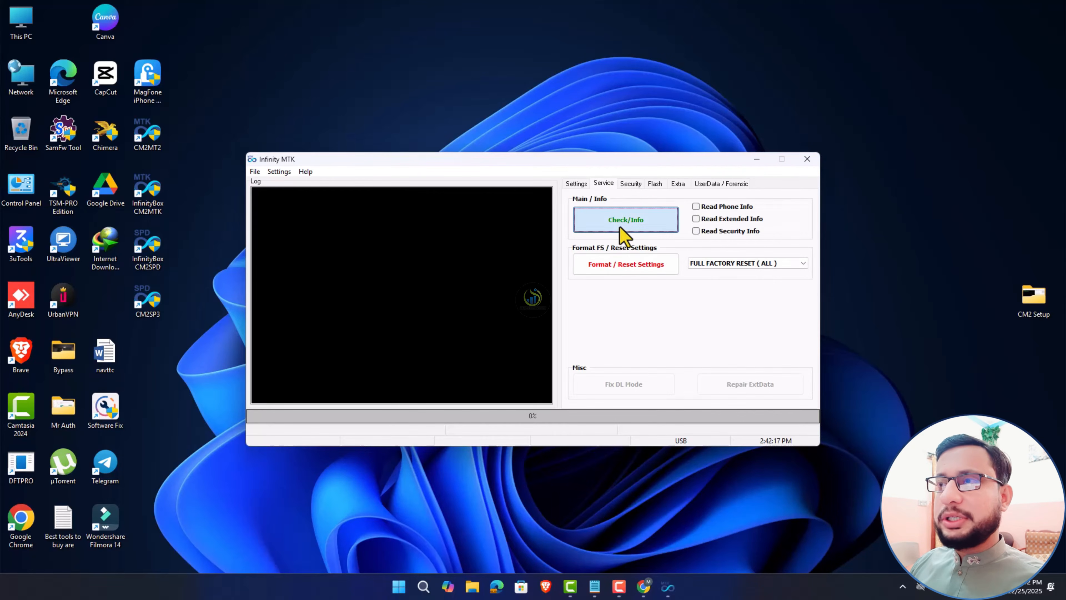
click(614, 230)
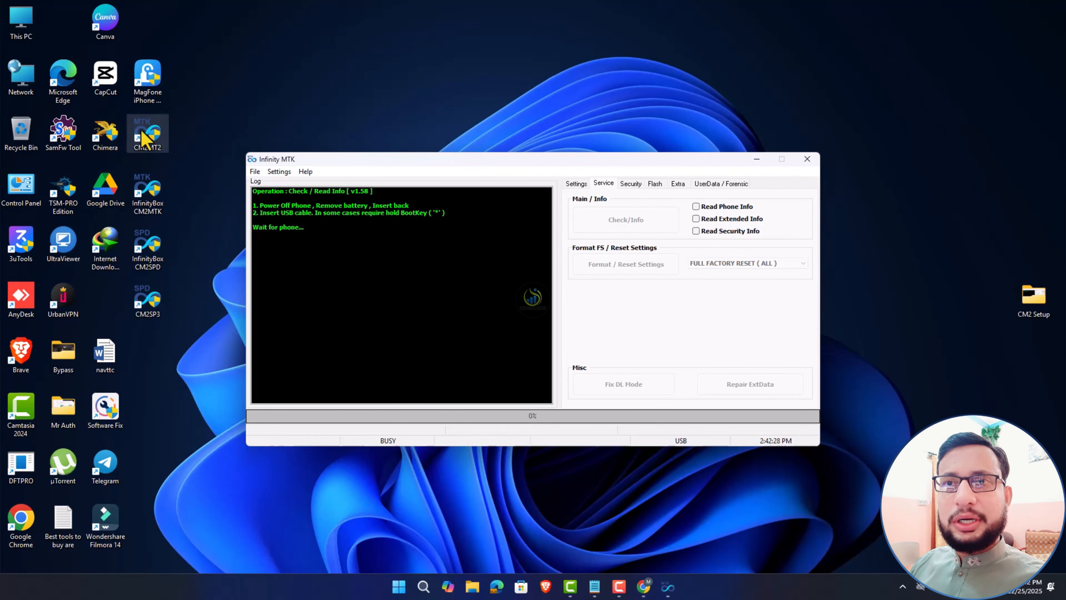
click(255, 171)
click(269, 227)
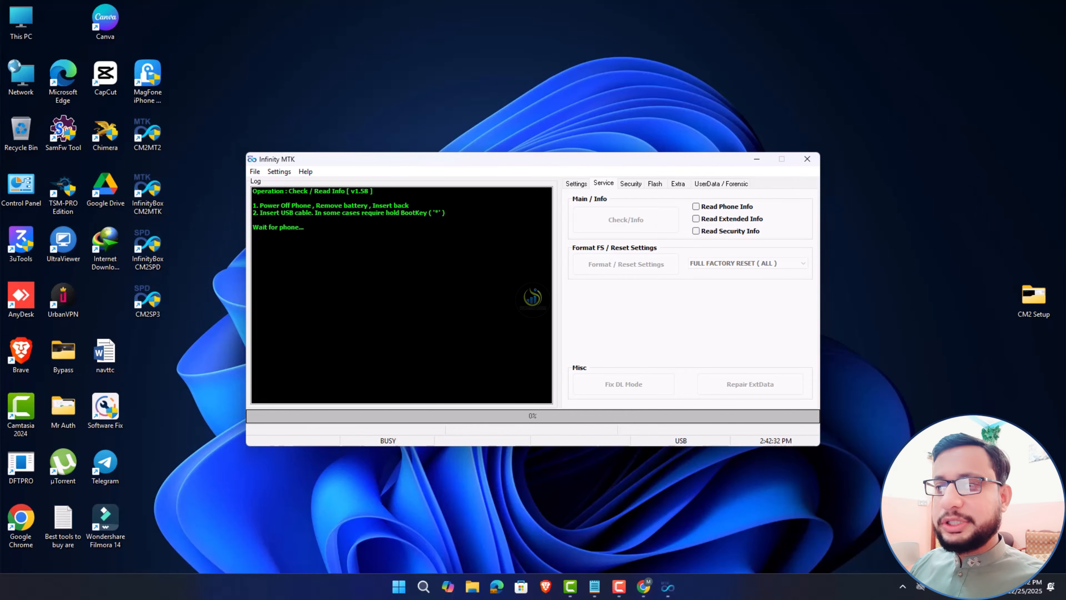
click(597, 592)
click(870, 182)
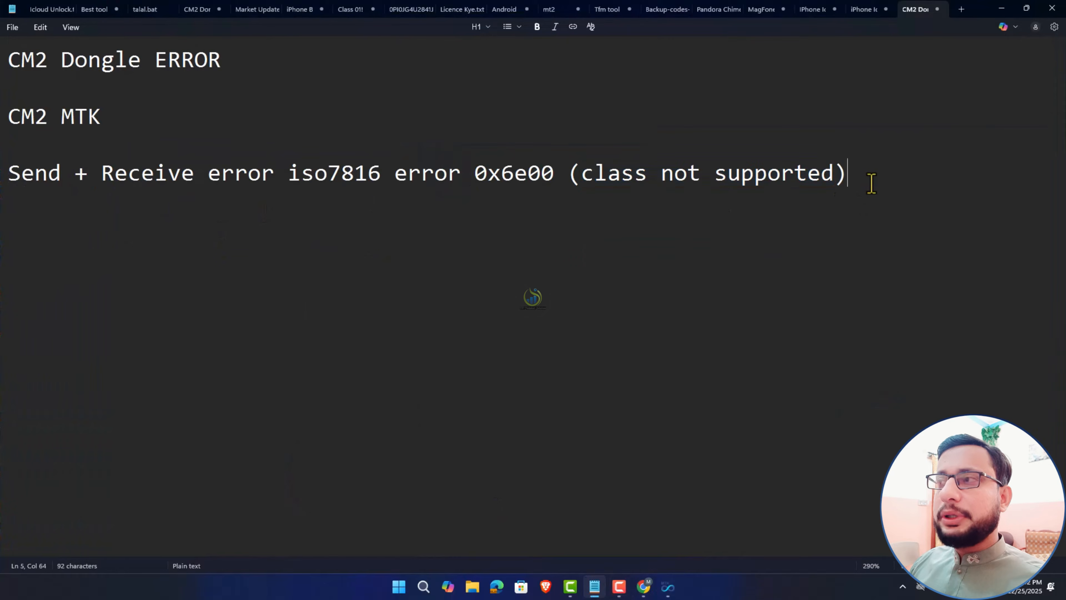
- Add '1. dongle manager update' below the error line, then minimize Notepad and open the CM2 Setup folder
key(Return)
key(Return)
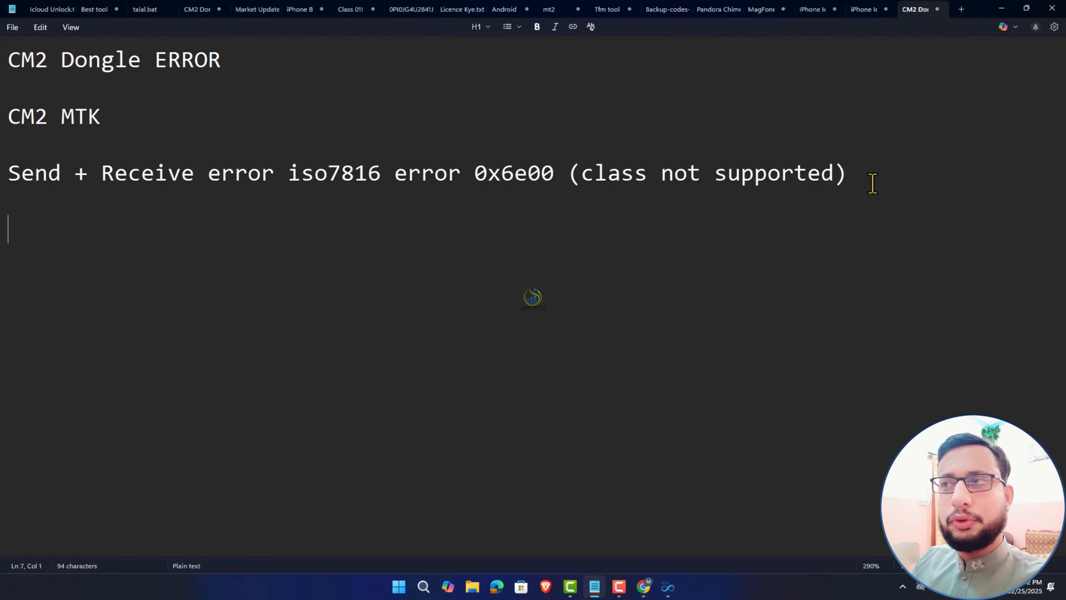
text(1. d)
text(onng)
key(BackSpace)
key(BackSpace)
text(gle )
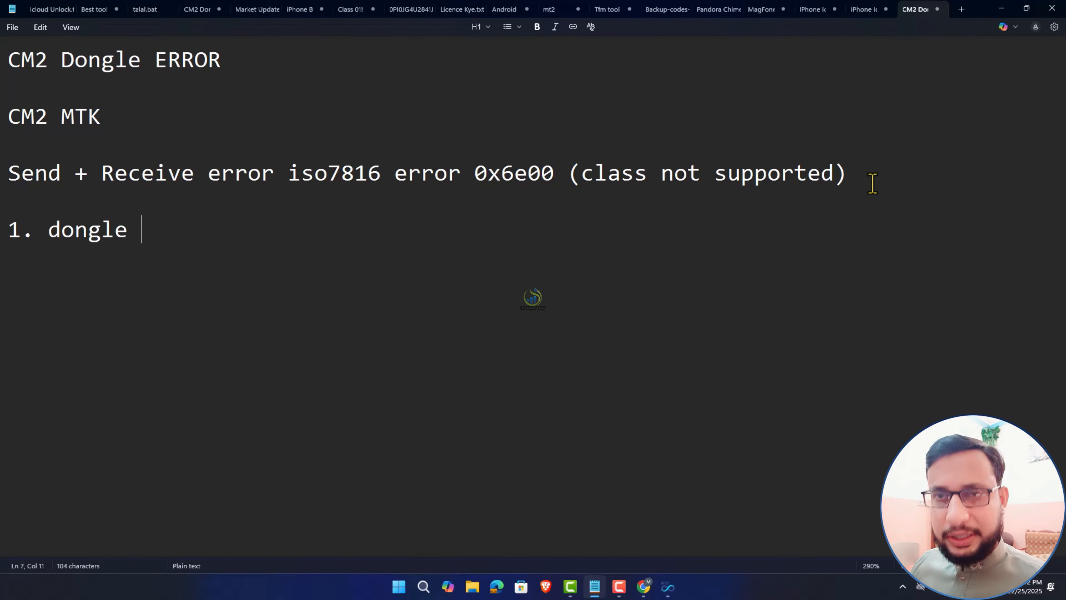
text(manage)
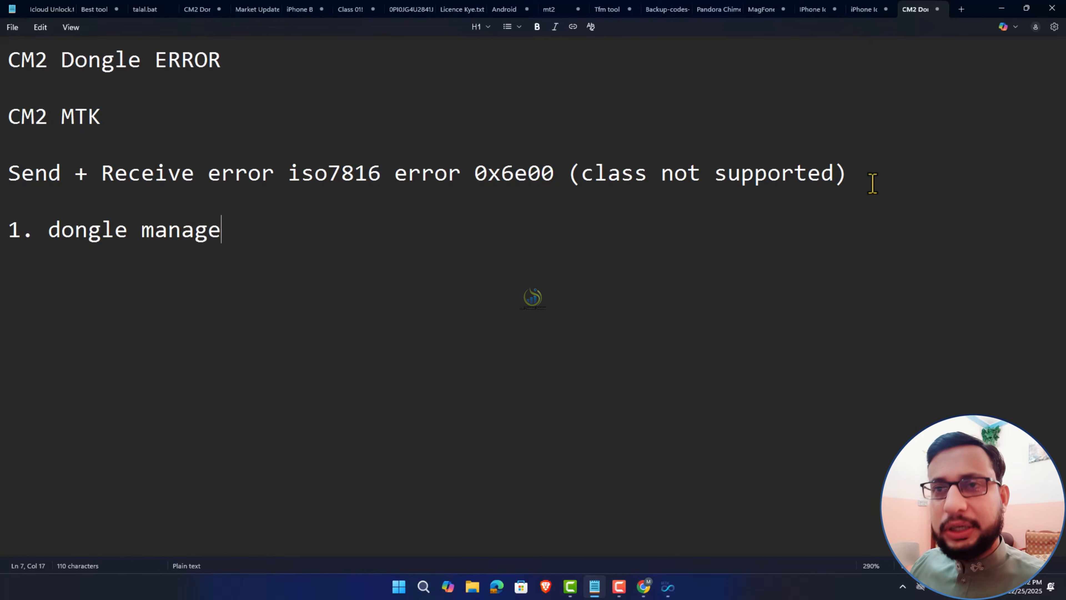
text(r update)
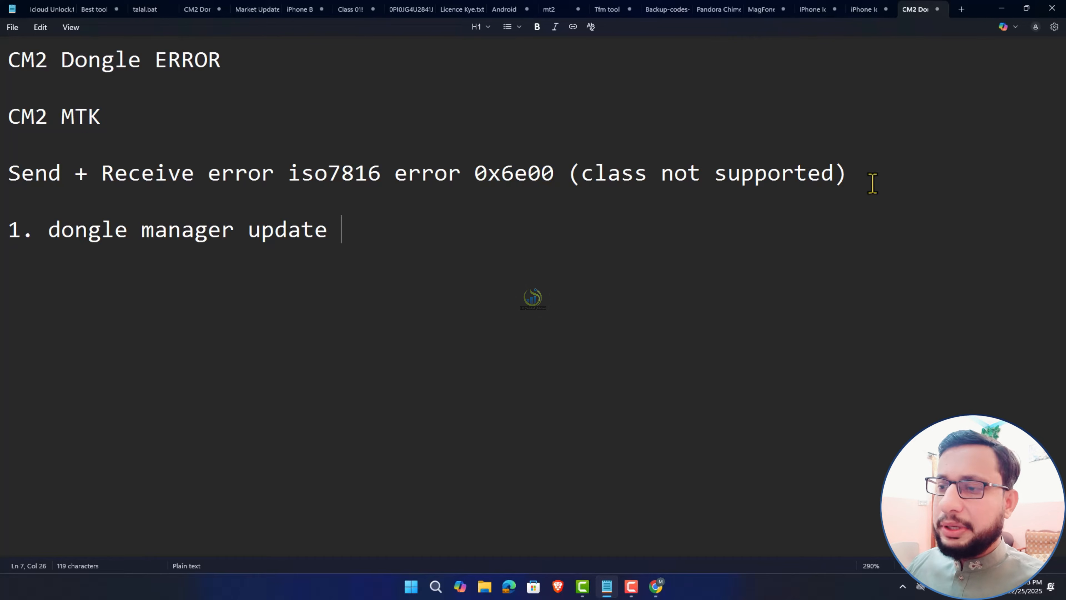
click(1001, 8)
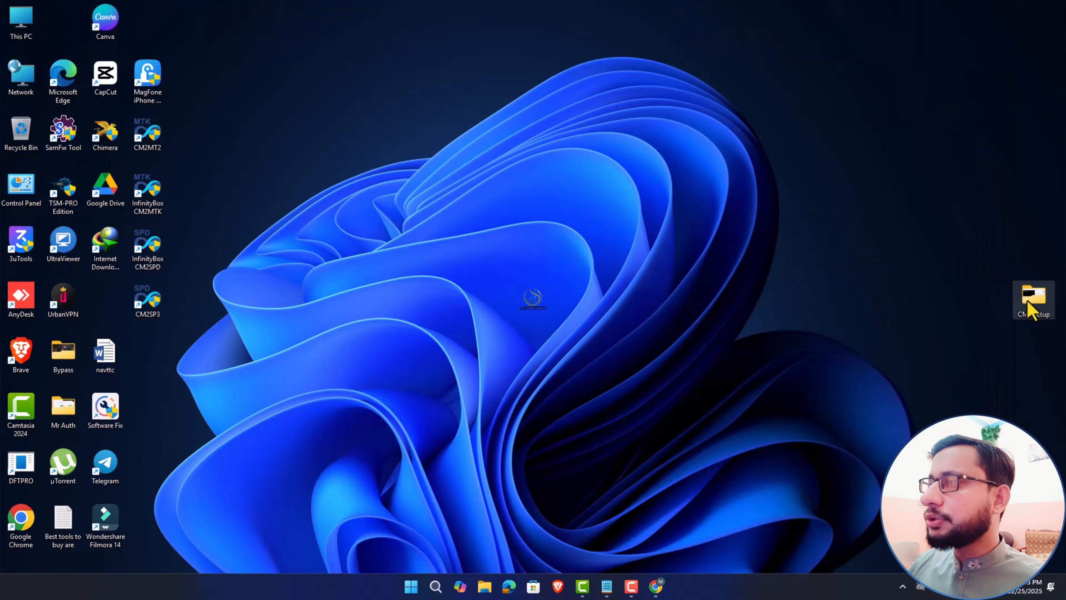
double_click(1041, 305)
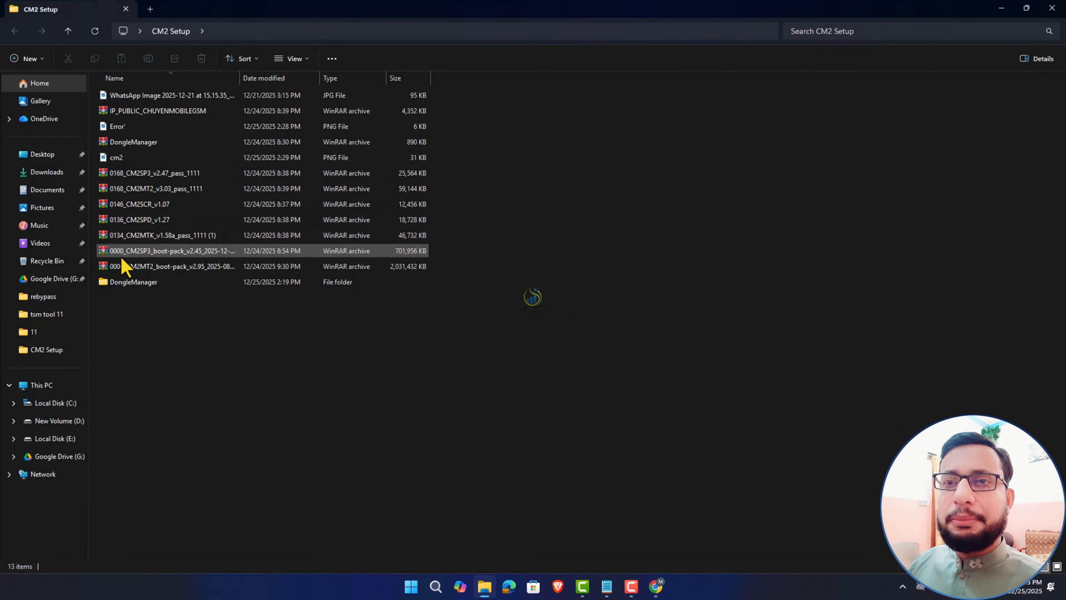
- Launch DongleManager from its folder and run a dongle firmware update check
double_click(126, 290)
double_click(133, 112)
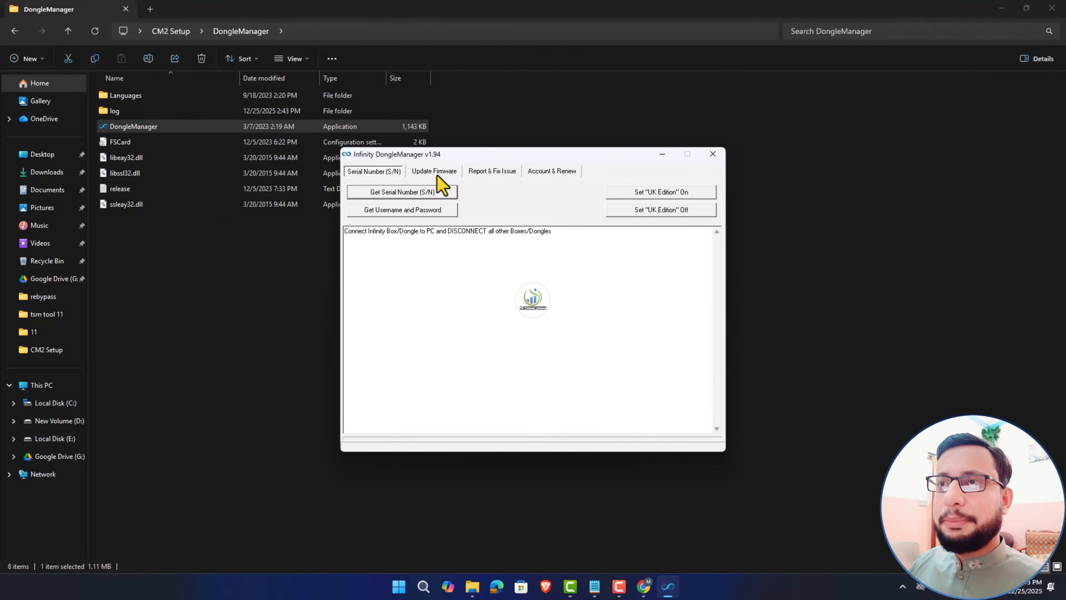
click(434, 171)
click(652, 210)
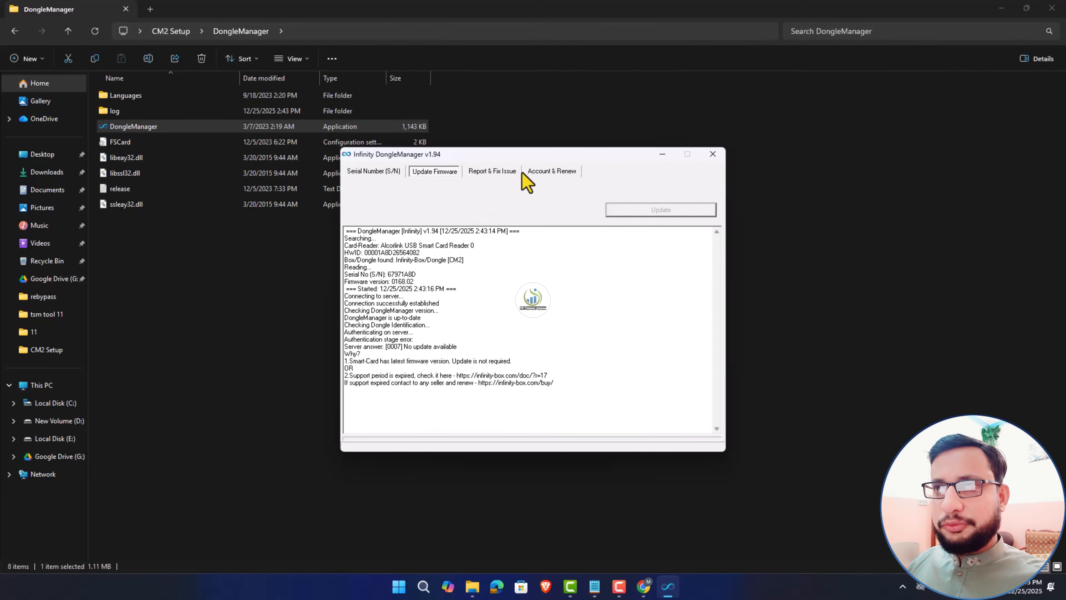
- Search for dongle fault reports under Report and Fix Issue, which finds 0 files
click(500, 173)
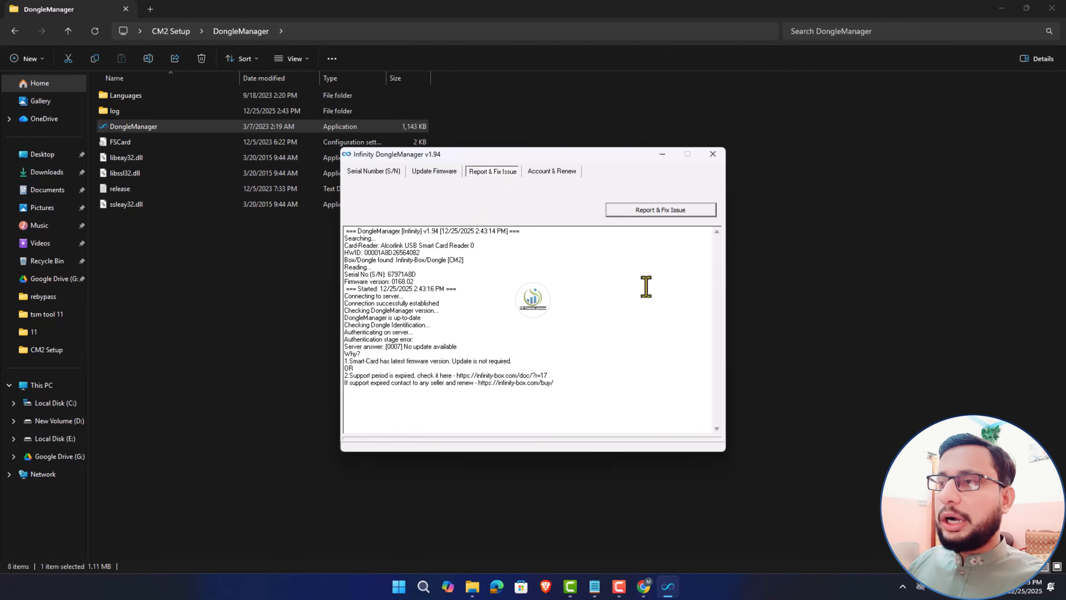
click(655, 217)
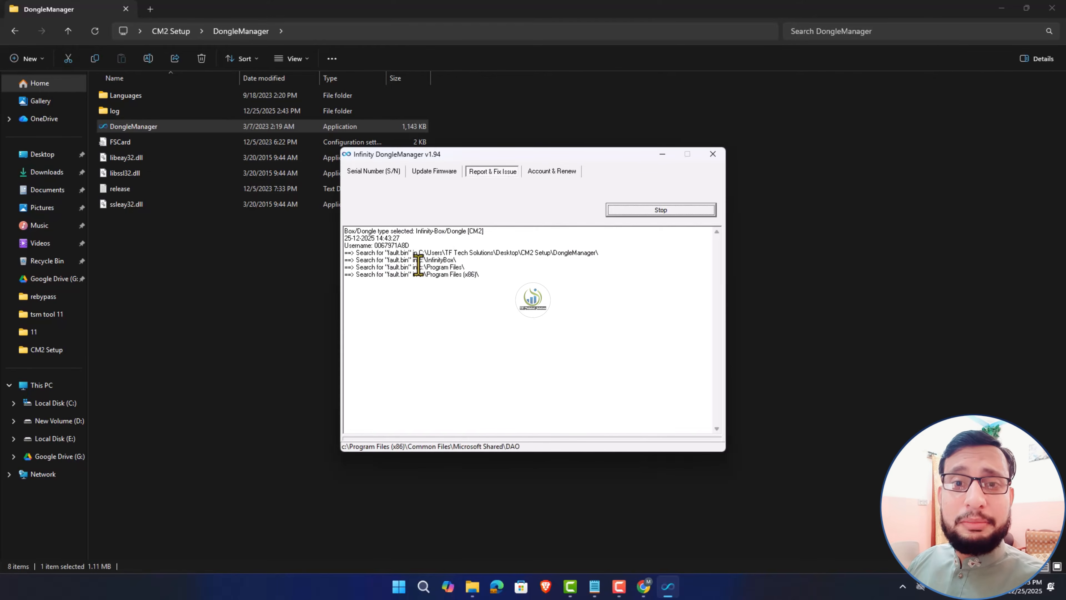
drag(393, 284, 332, 284)
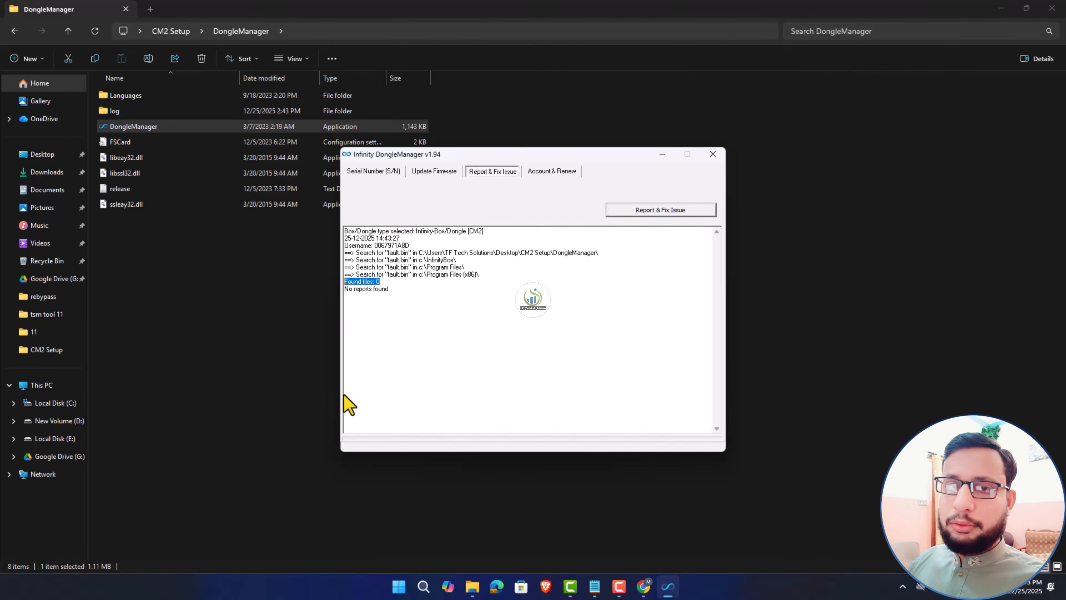
- Run the Account & Renew subscription check, mark CM2's 2026-02-27 expiry, and return to the note
click(545, 172)
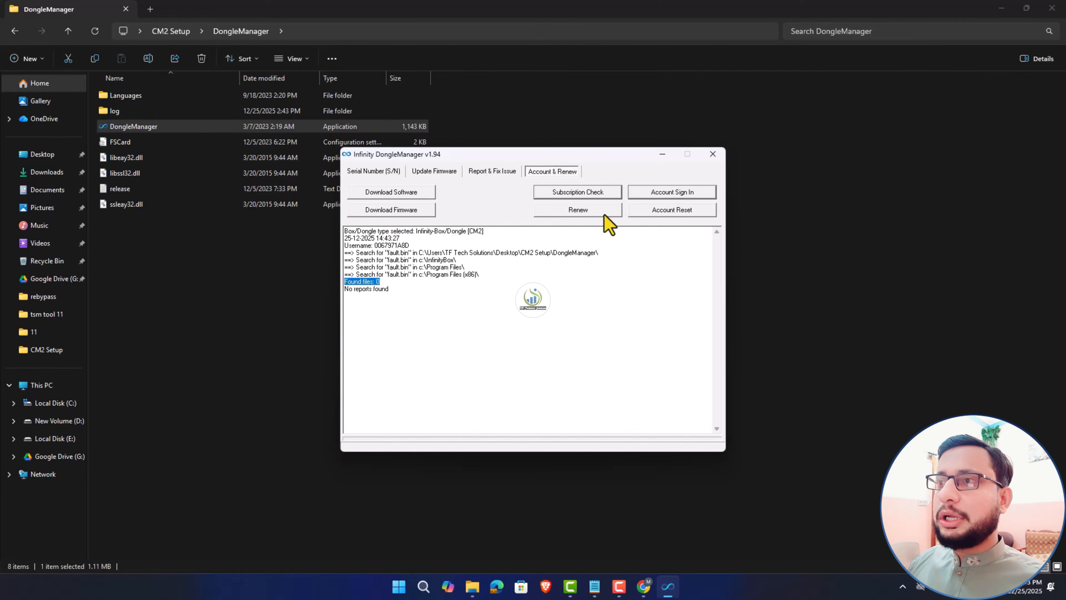
click(588, 194)
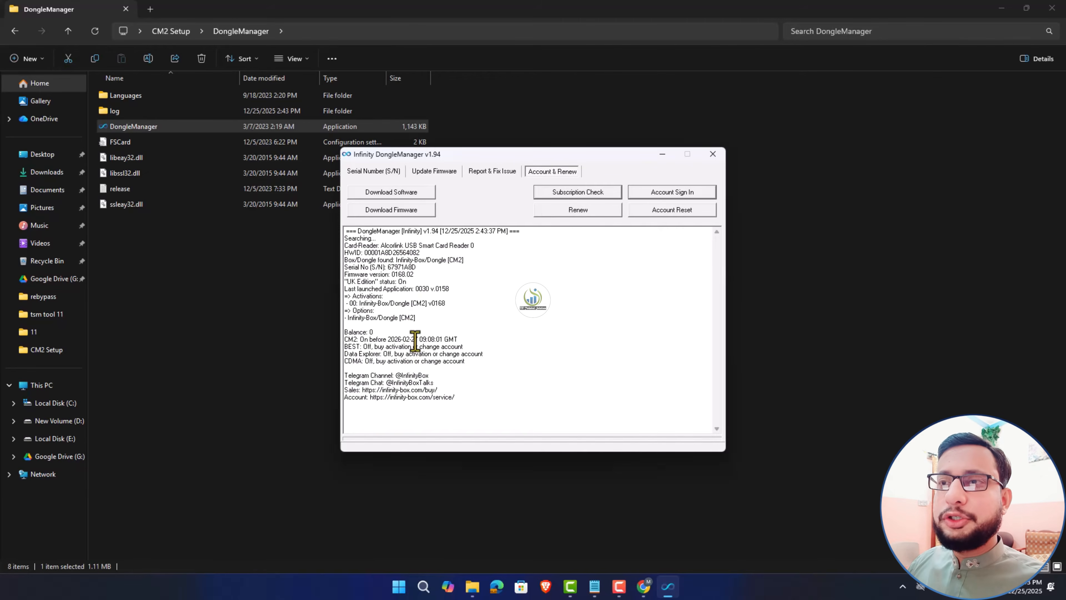
drag(419, 340, 387, 339)
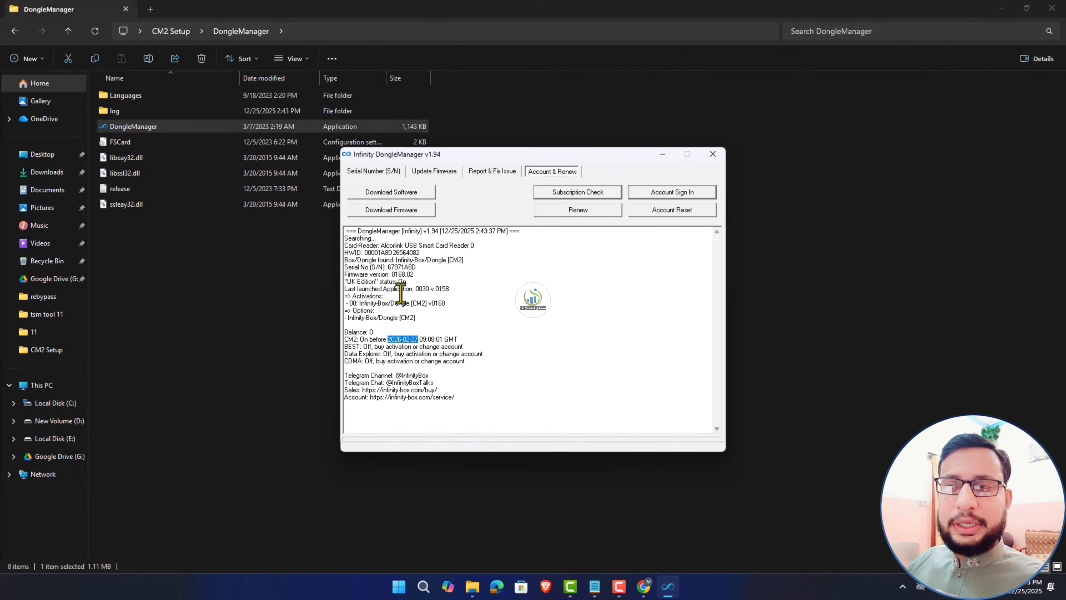
click(595, 586)
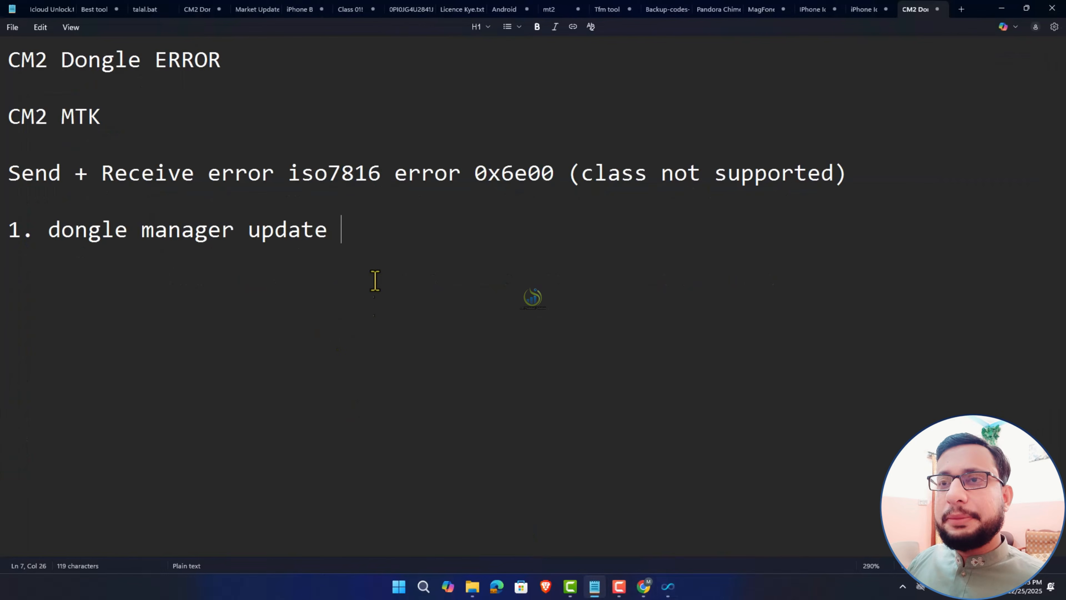
- Enter '2. cm2 drivers' as the second fix, then switch to the miracle driver search results
text(cm2)
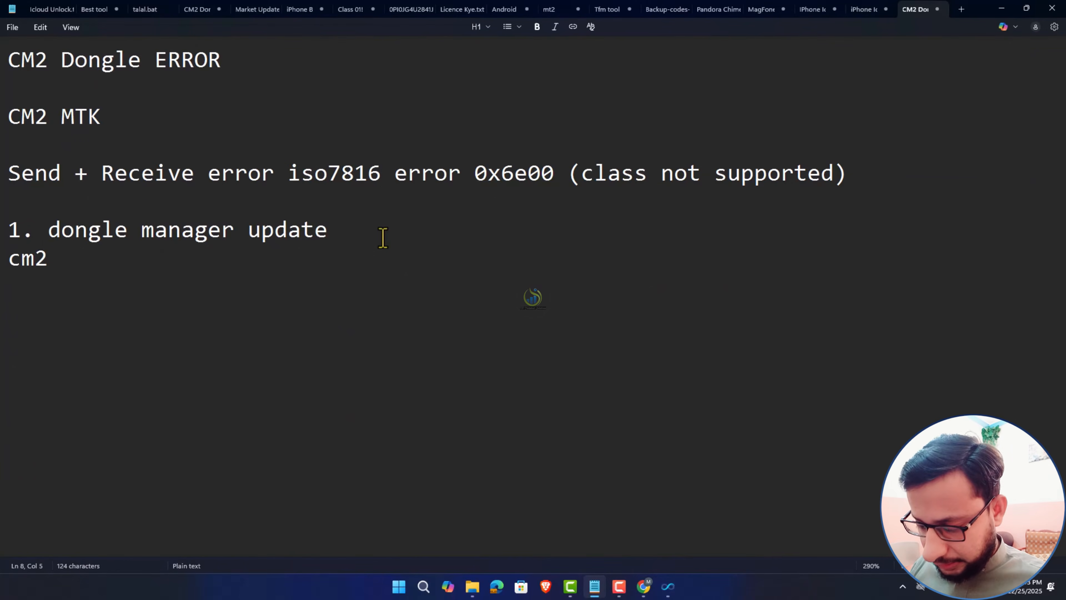
key(BackSpace)
key(BackSpace)
key(BackSpace)
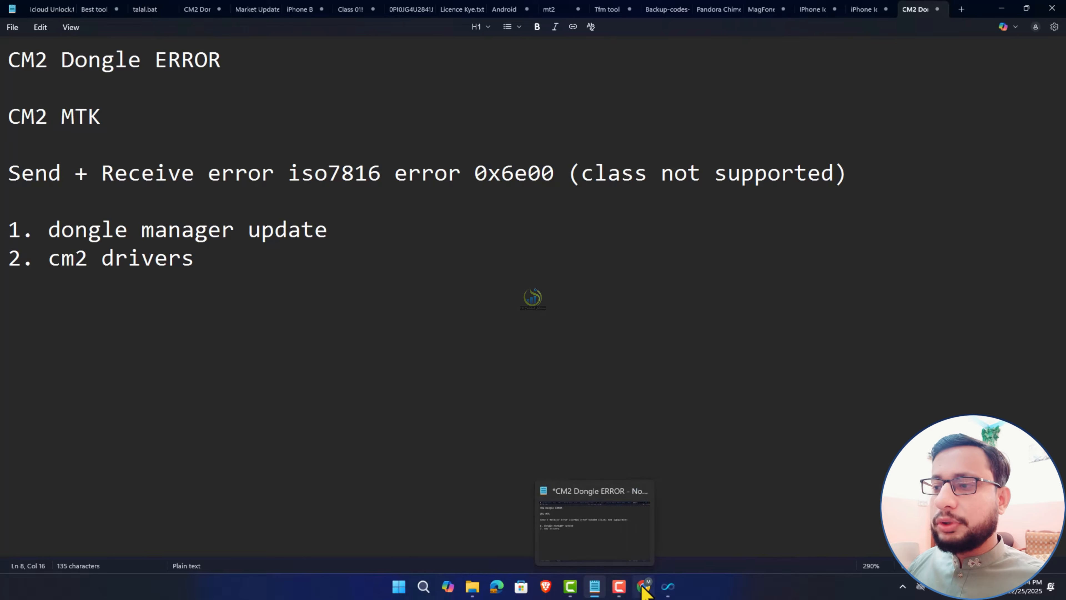
click(644, 587)
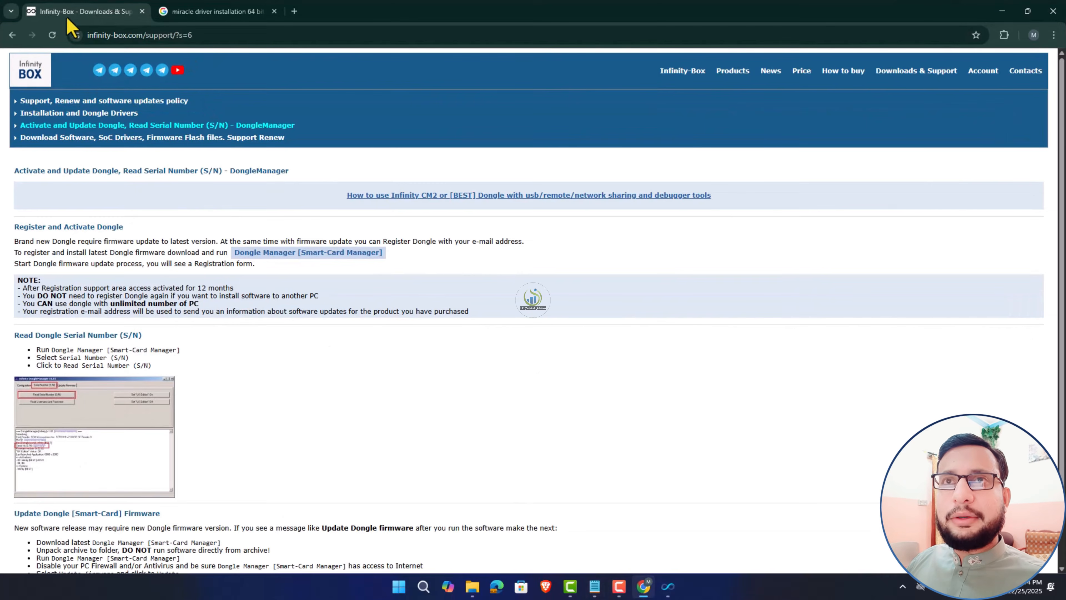
click(187, 12)
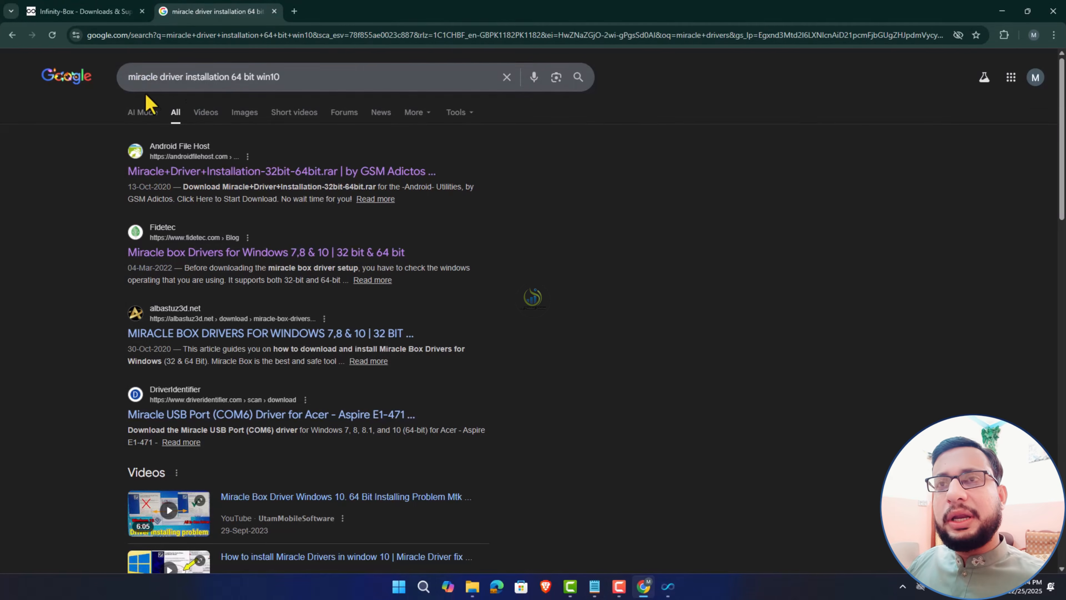
- Open the first result in a new tab and start the Miracle driver archive download from AndroidFileHost
middle_click(202, 171)
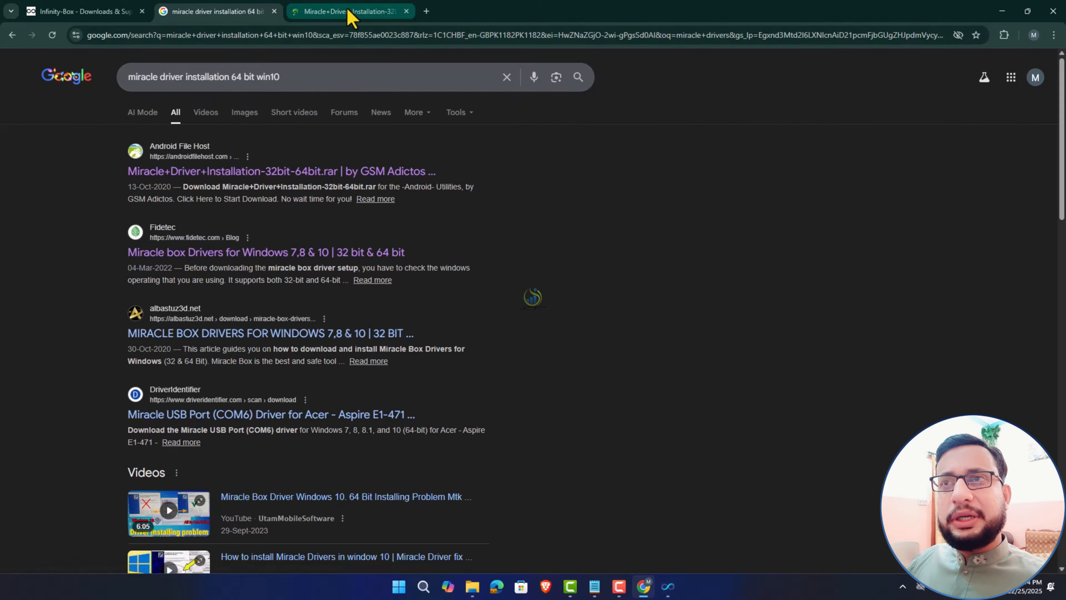
click(349, 12)
scroll(596, 483, down, 4)
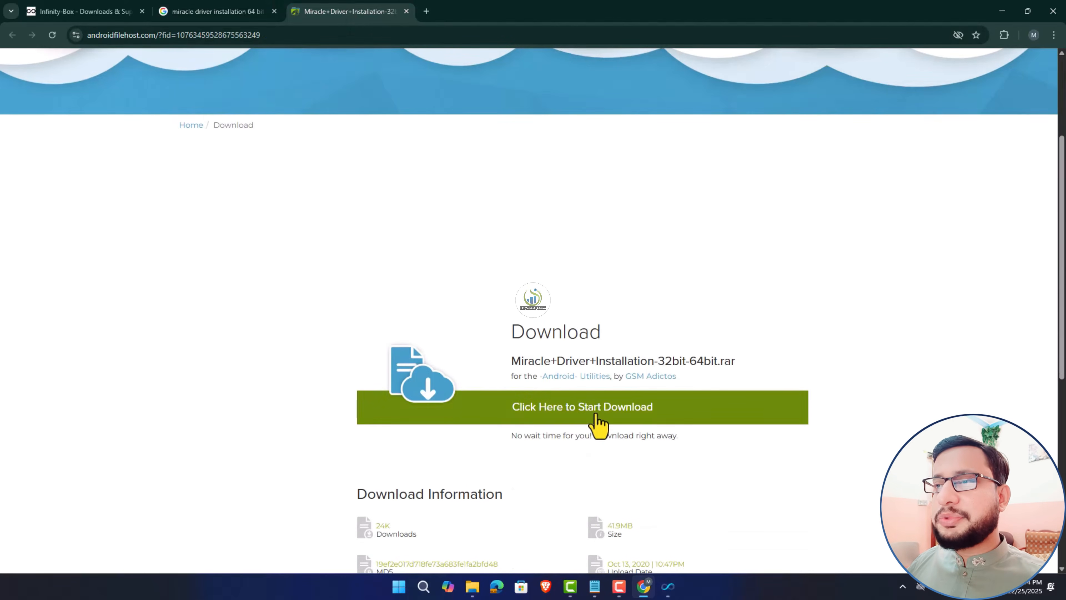
click(596, 416)
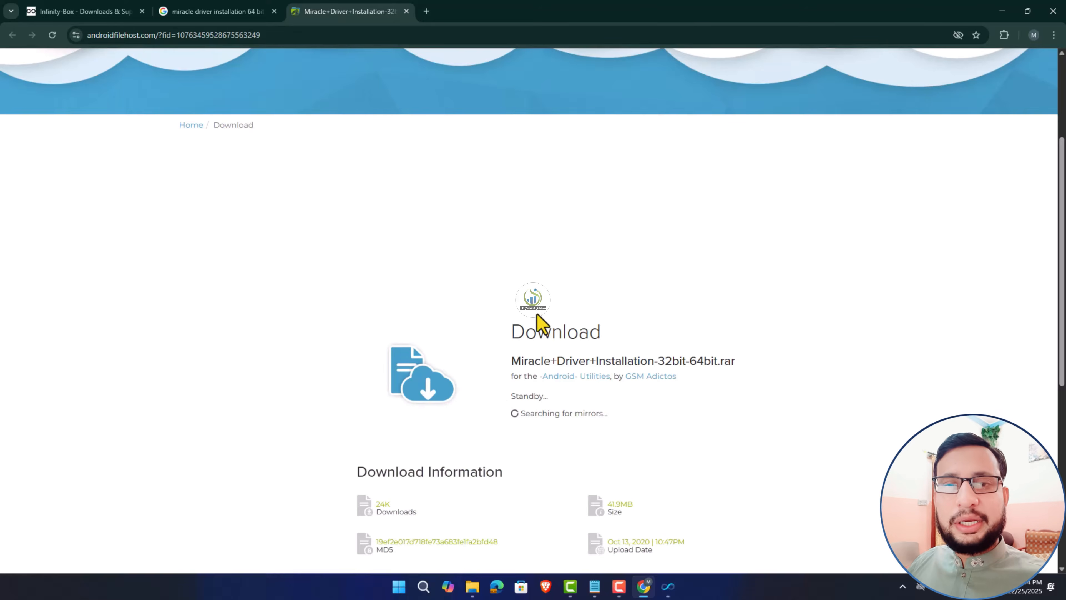
- Show image results for the miracle driver search and open the YouTube install tutorial
click(219, 11)
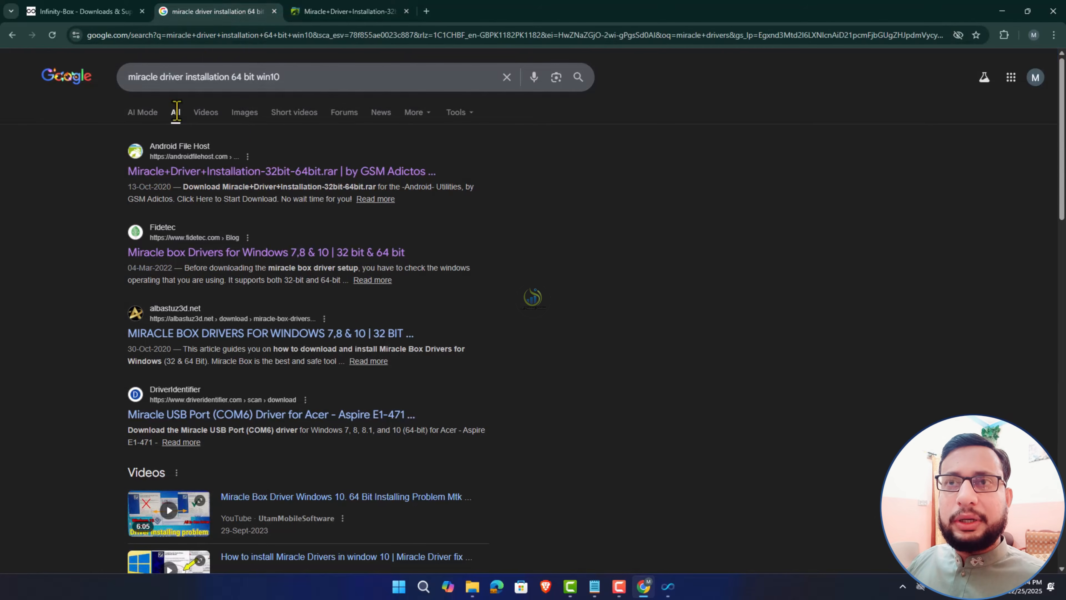
click(244, 113)
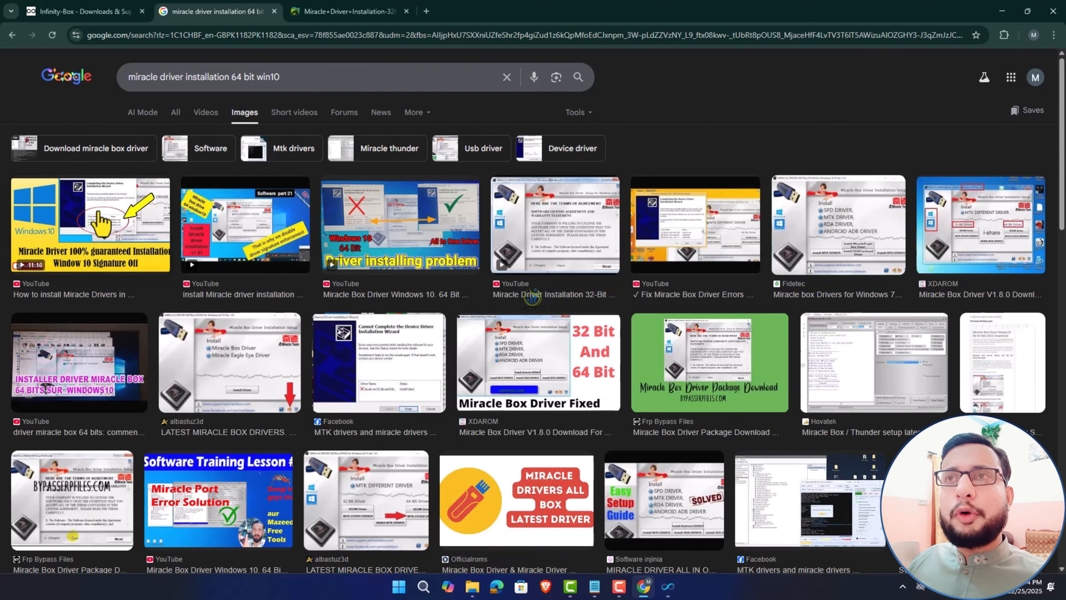
click(65, 247)
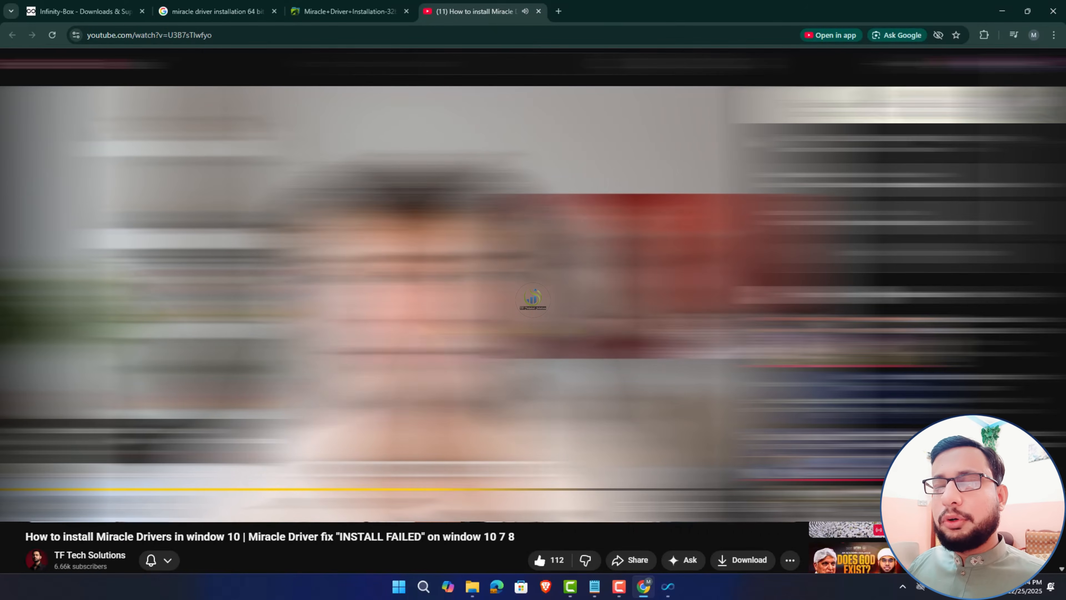
- Scroll through the Miracle Drivers tutorial's description, then return to the CM2 Dongle ERROR note
scroll(533, 295, down, 3)
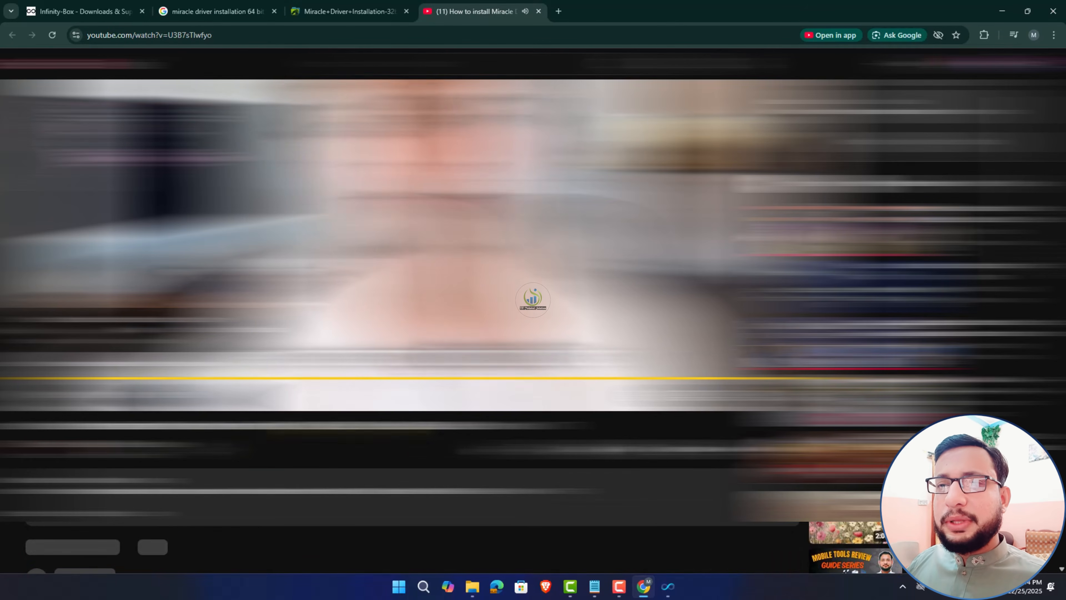
scroll(540, 555, up, 3)
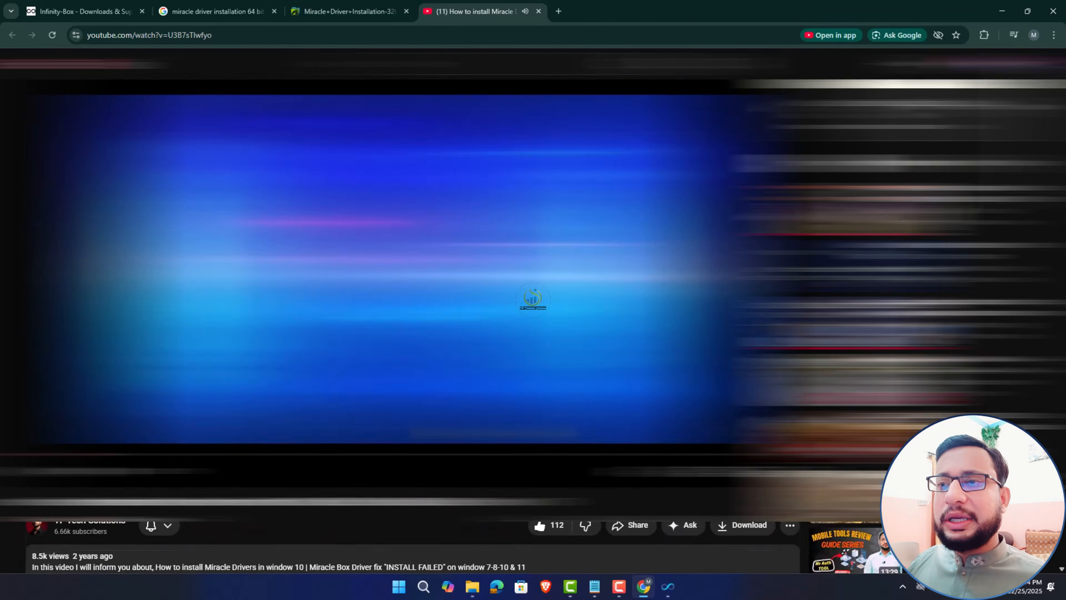
scroll(539, 555, down, 1)
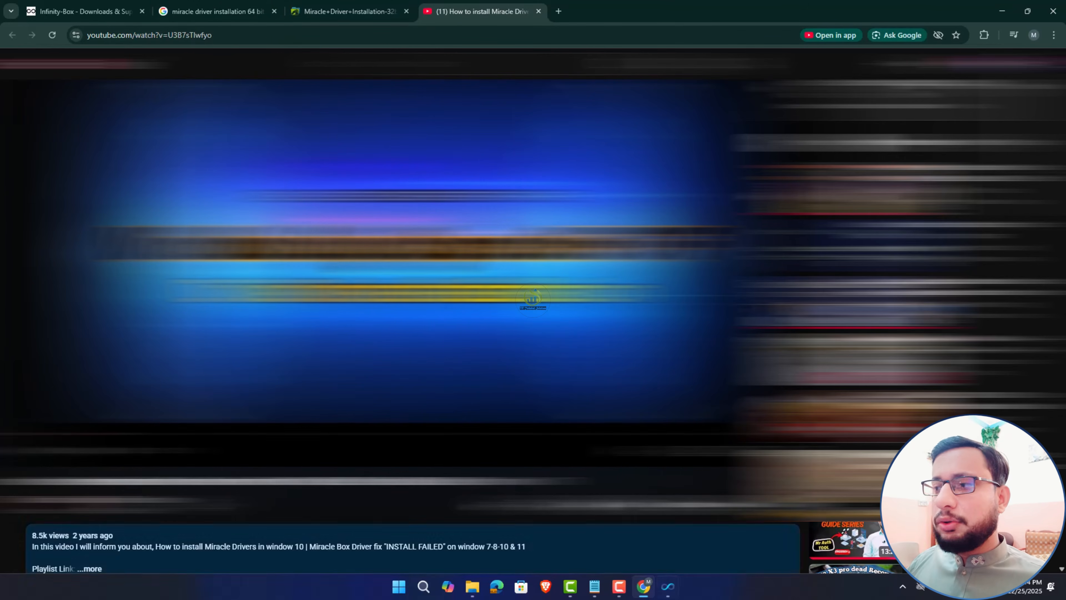
mouse_move(649, 591)
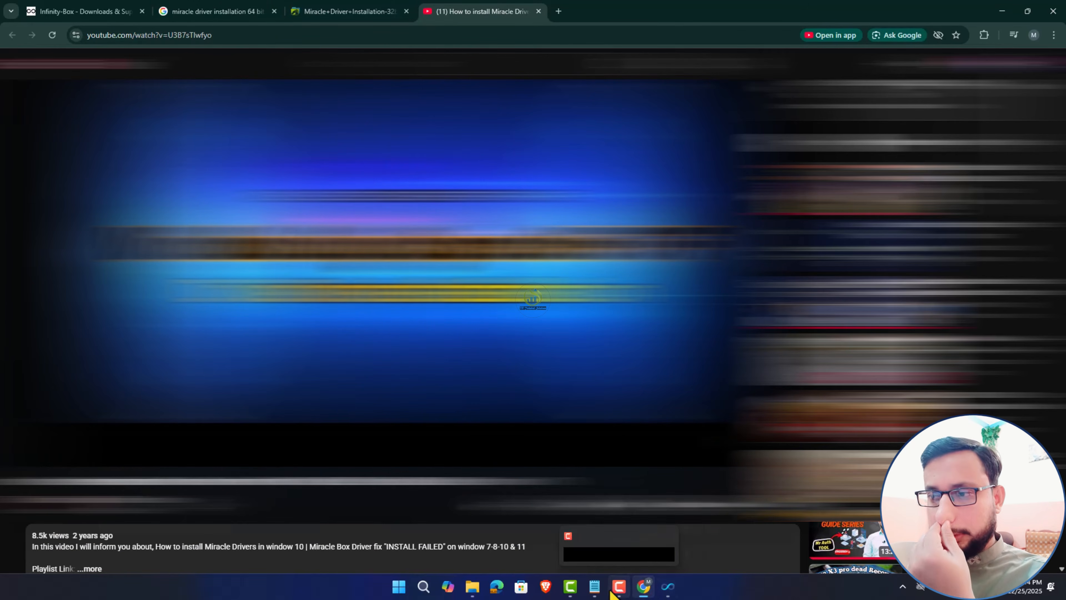
click(594, 586)
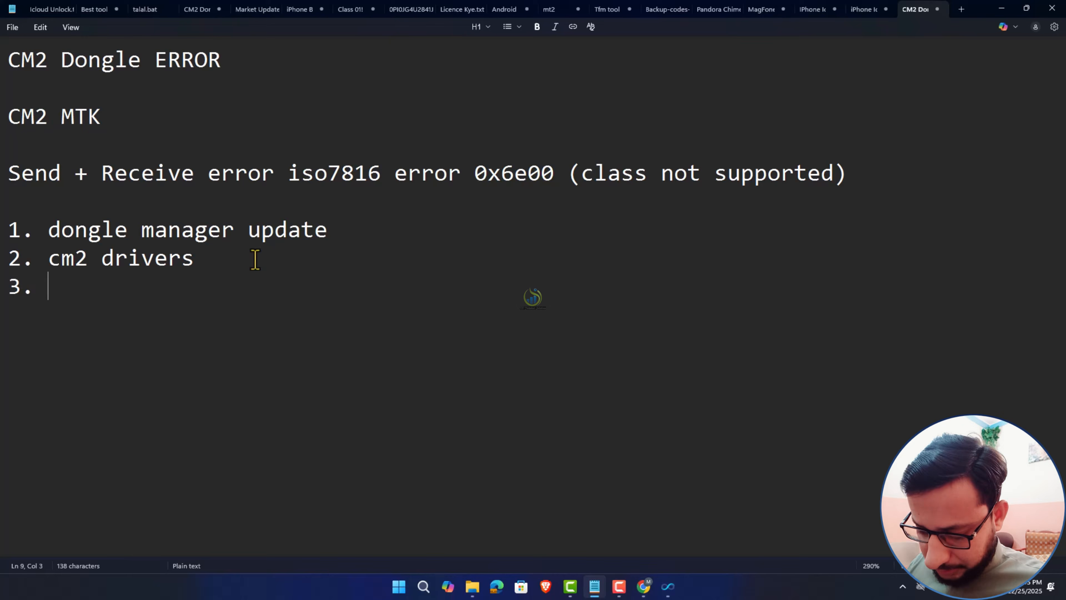
- Add '3. card file put in backup', fixing the missing 'n', then minimize Notepad and the browser
text(card )
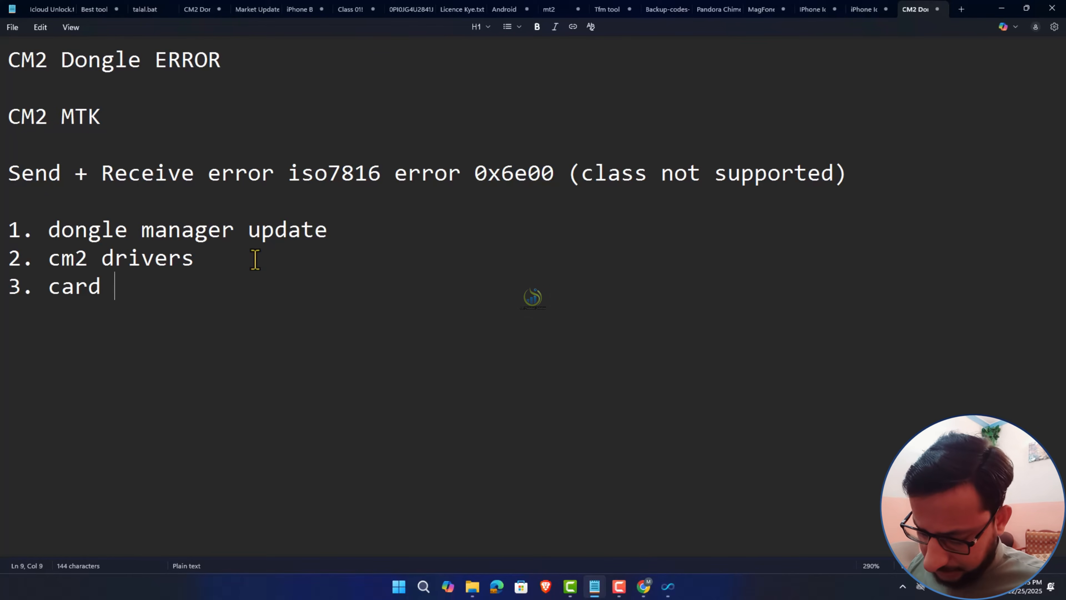
text(file )
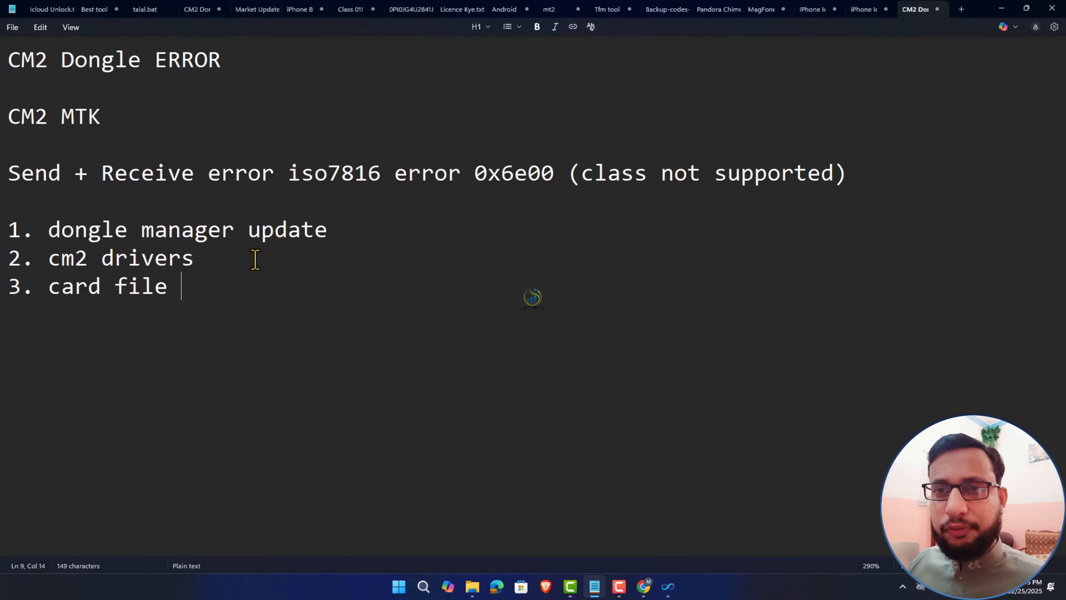
text(put i backup)
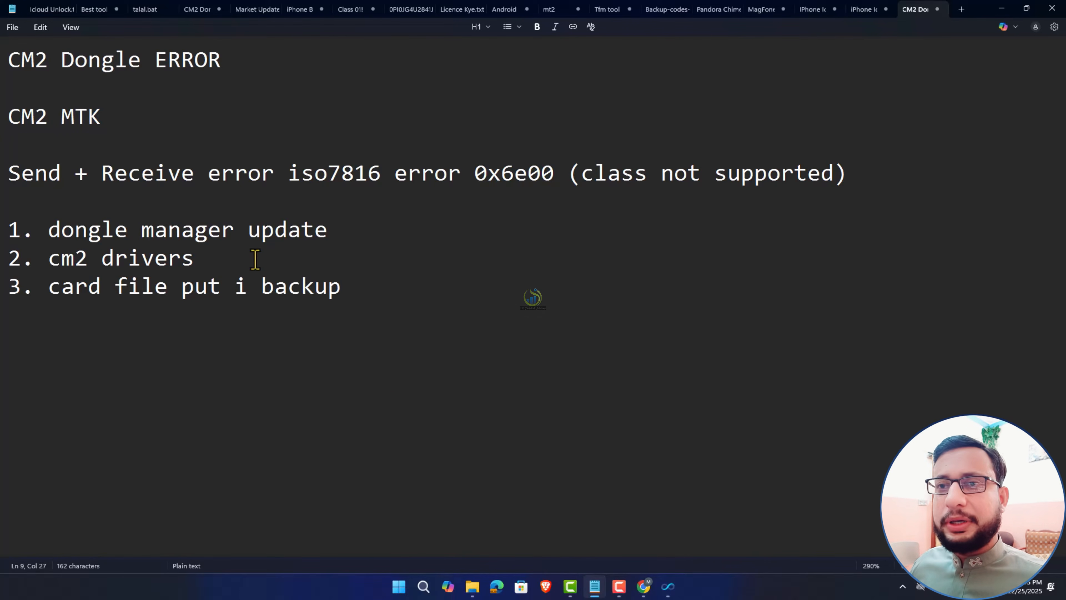
click(250, 286)
text(n)
drag(51, 293, 350, 307)
click(192, 317)
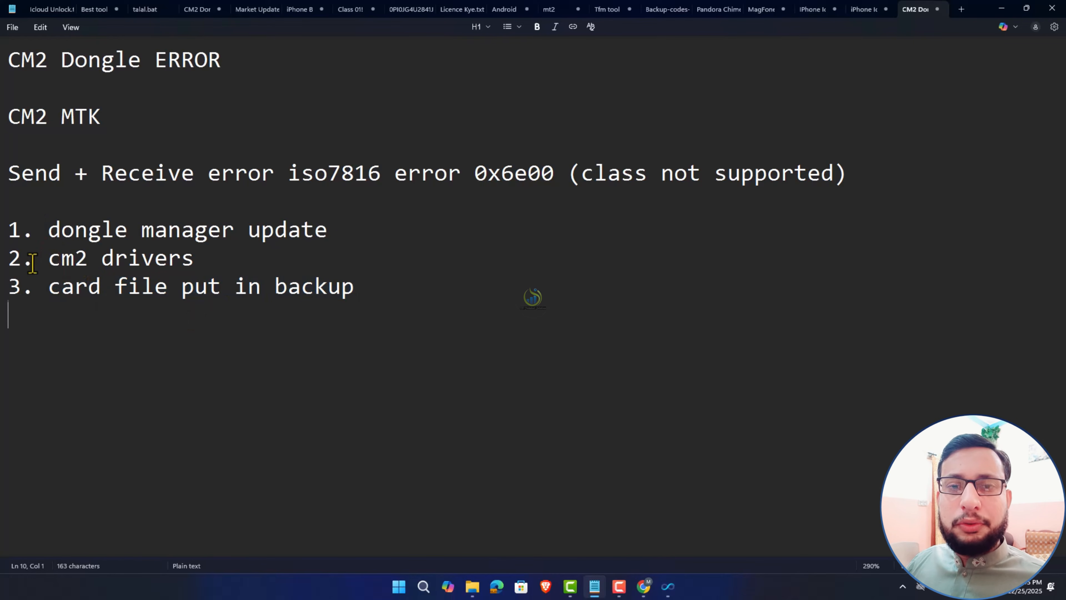
drag(49, 286, 376, 290)
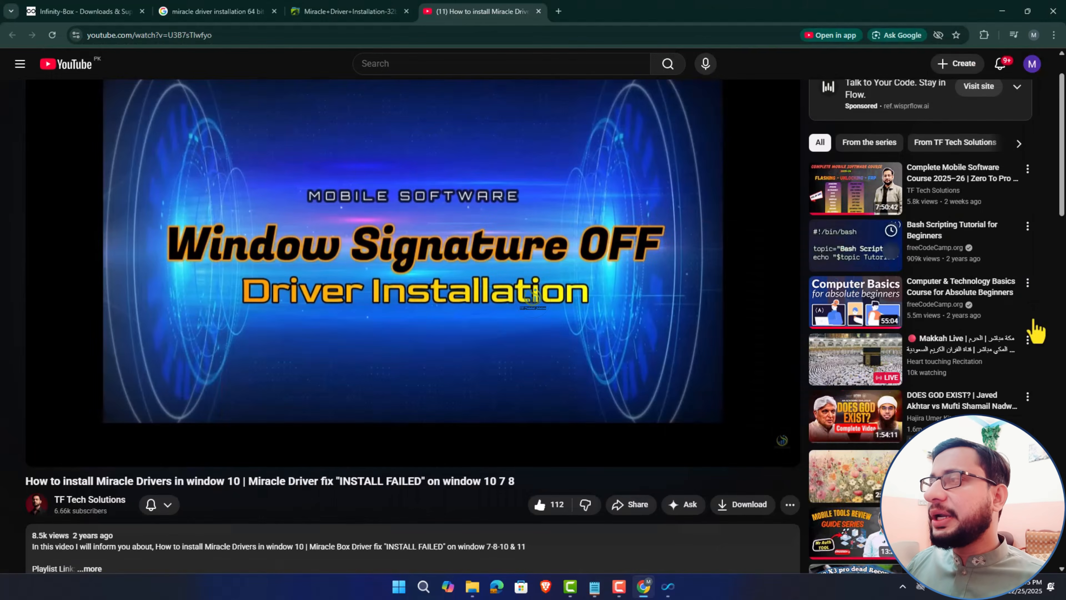
click(1001, 9)
click(1002, 9)
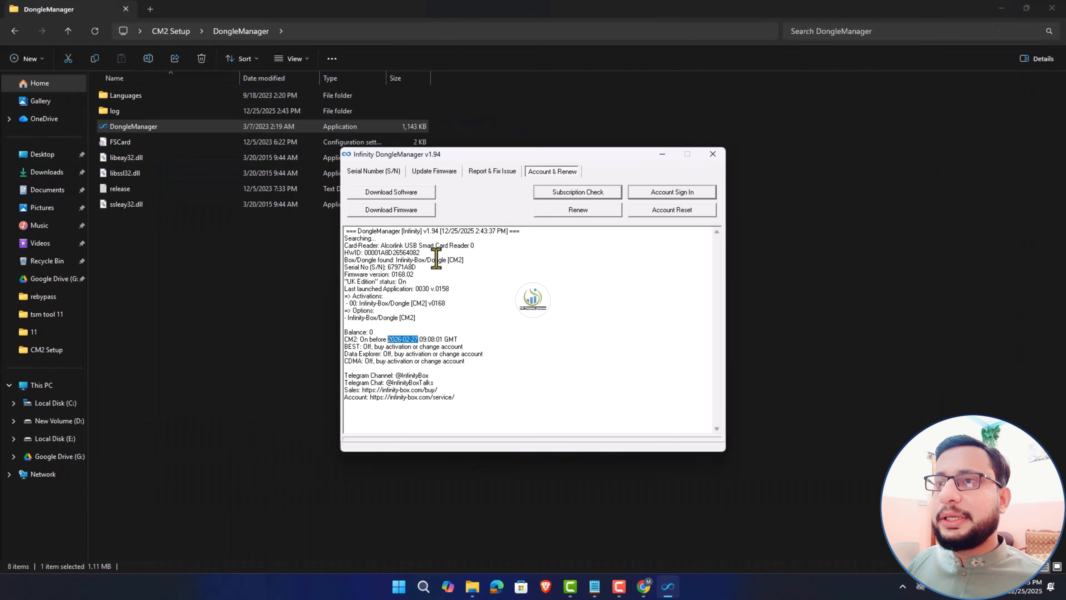
- View the dongle serial number options, then launch InfinityBox CM2MTK from the desktop shortcut
click(373, 172)
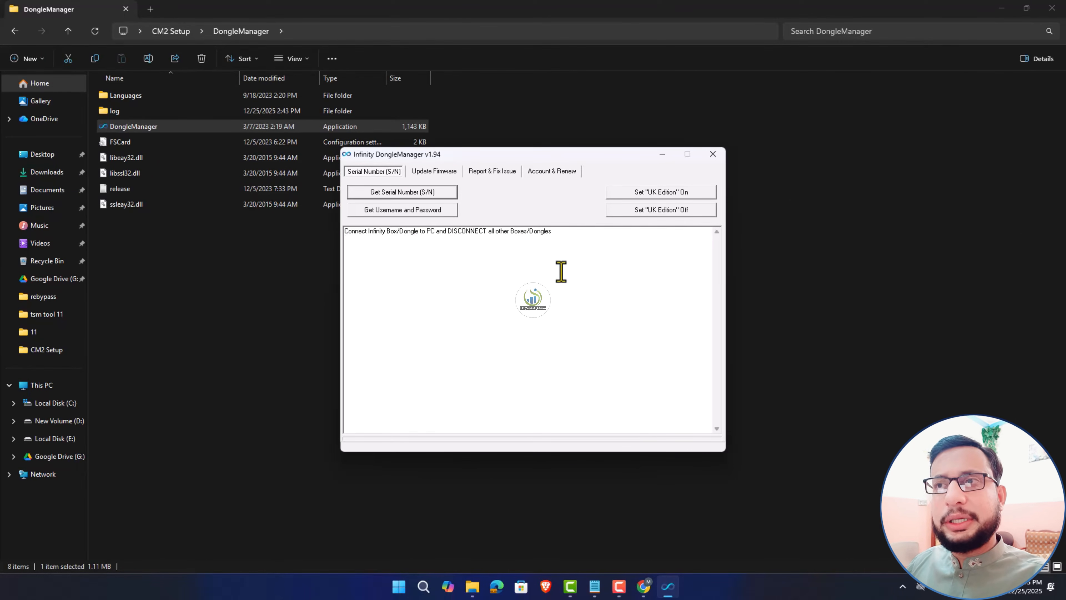
click(1002, 8)
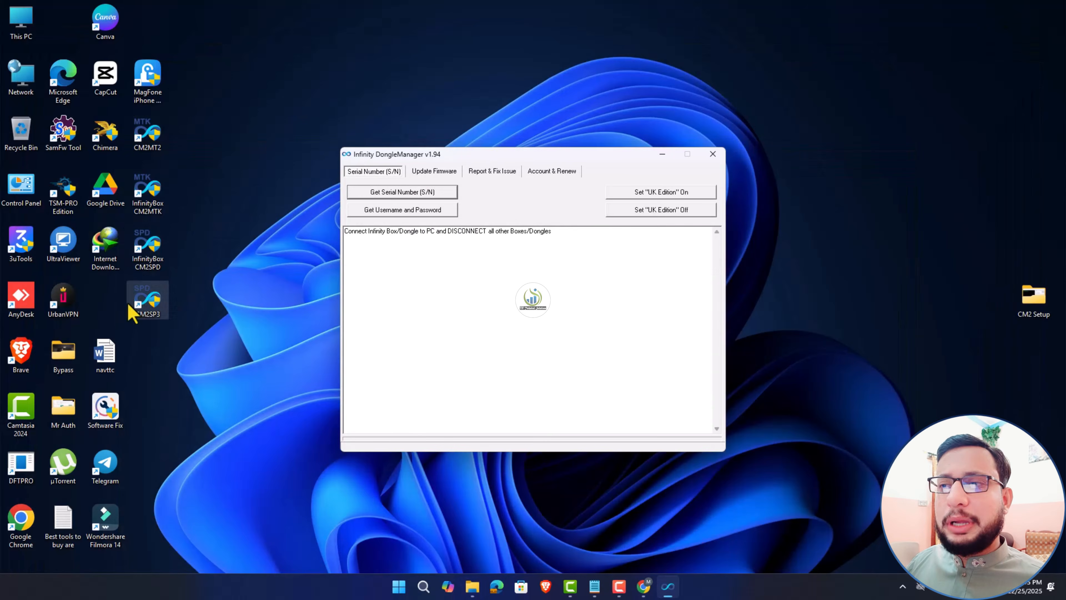
click(158, 203)
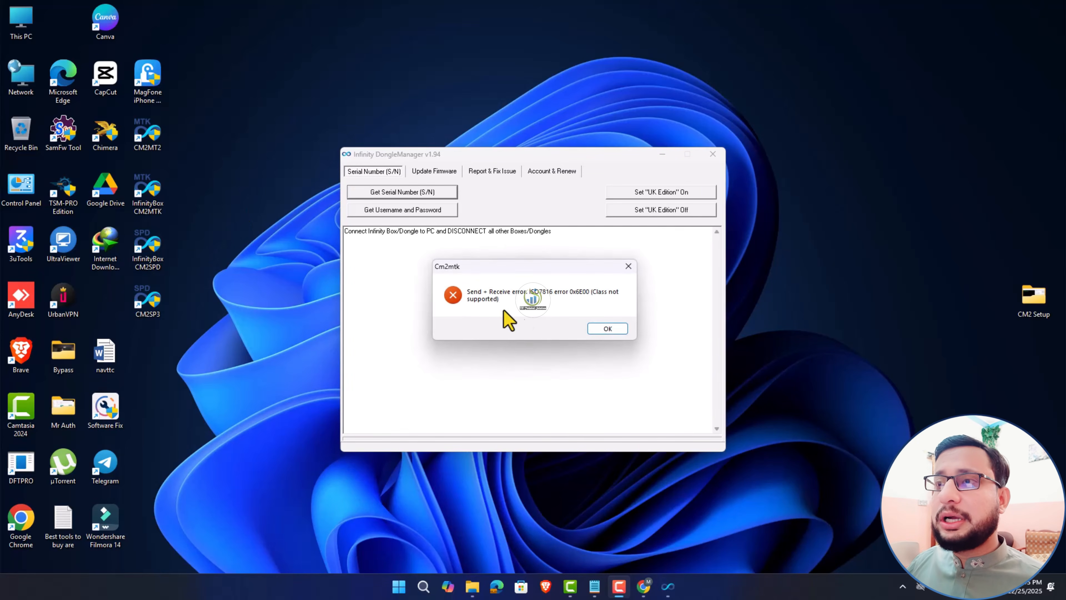
- Dismiss the class not supported error, close the Infinity MTK window, and open the CM2 Setup folder
click(609, 330)
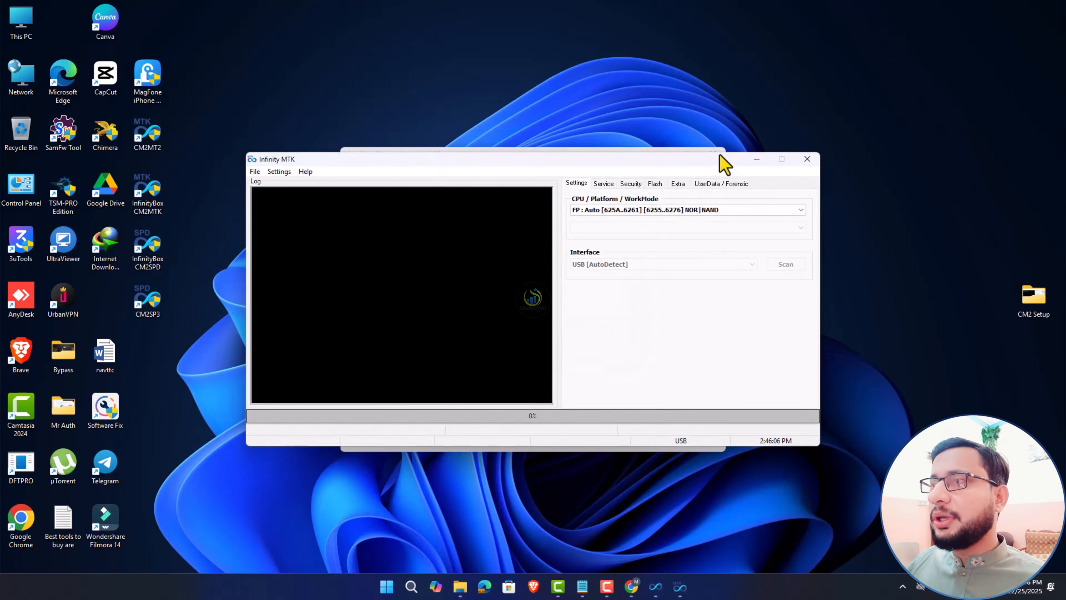
click(803, 161)
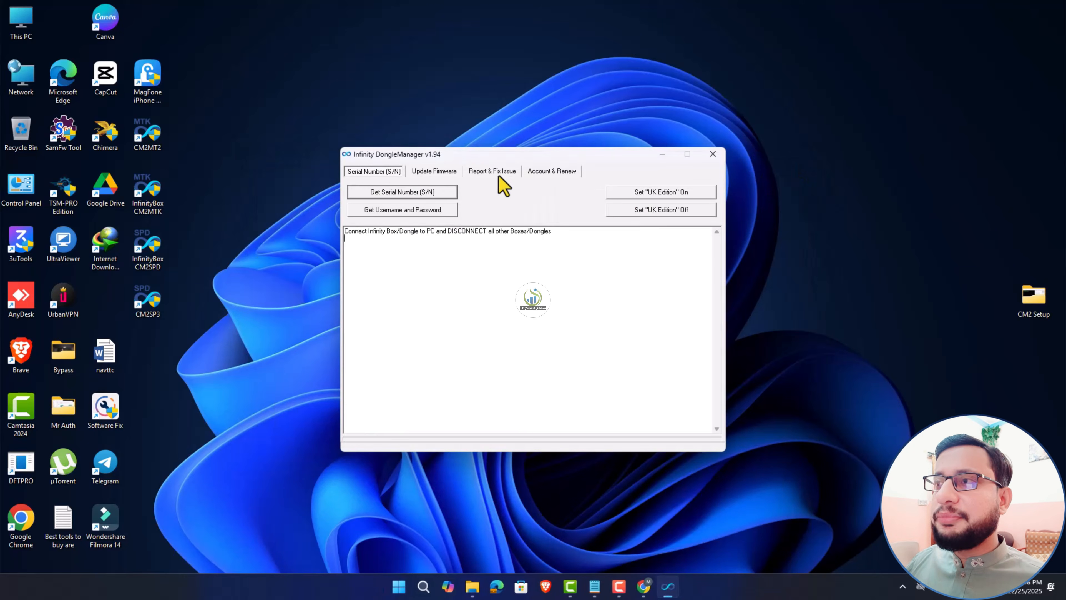
double_click(1031, 299)
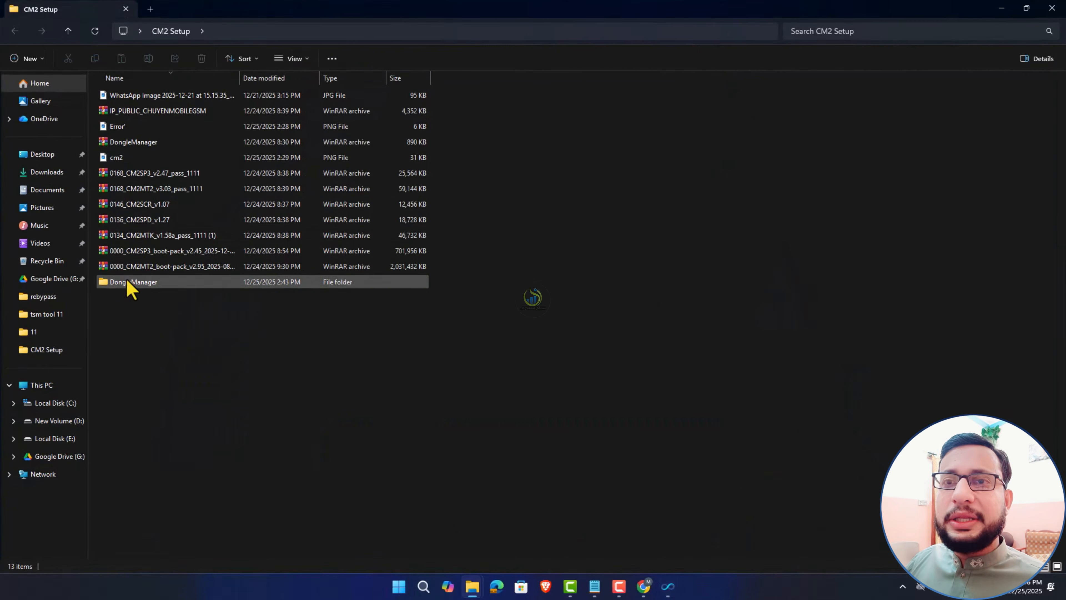
- Extract DongleManager.rar to a DongleManager folder and open it
click(121, 146)
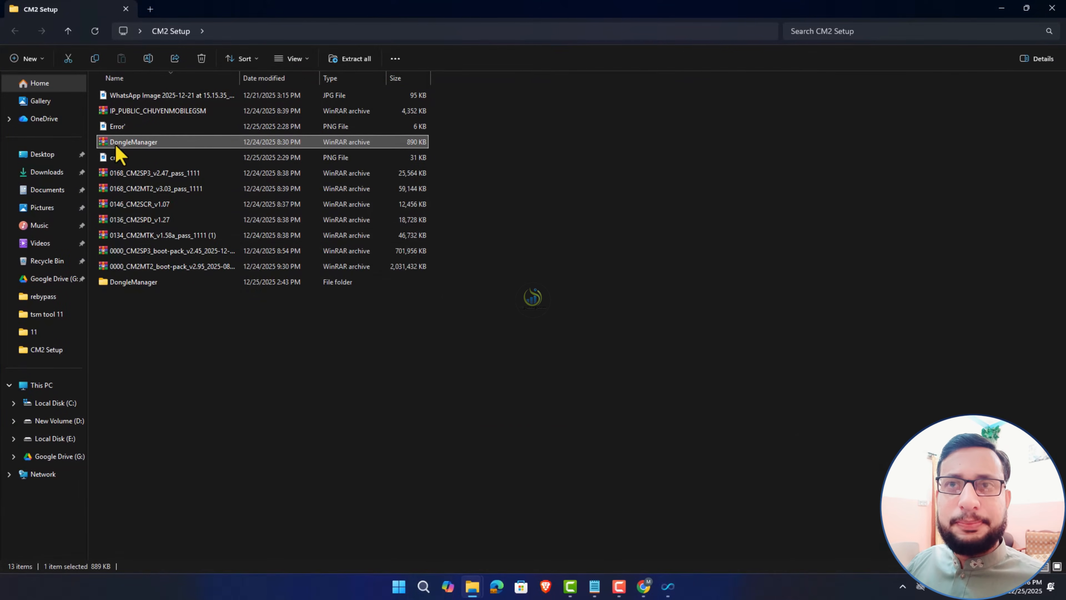
right_click(117, 146)
click(170, 356)
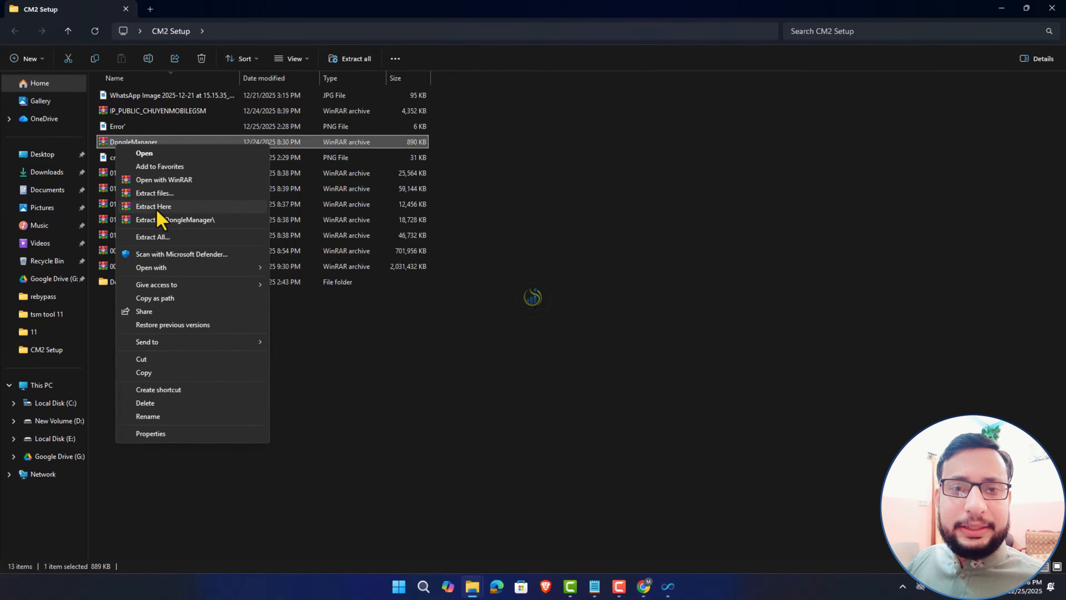
click(223, 220)
click(124, 282)
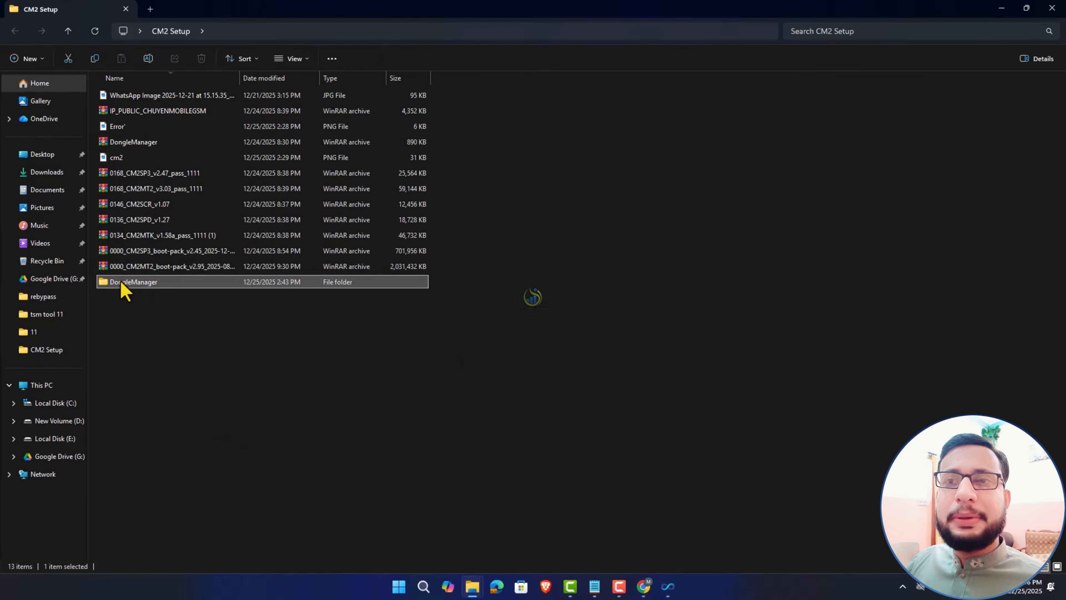
double_click(124, 282)
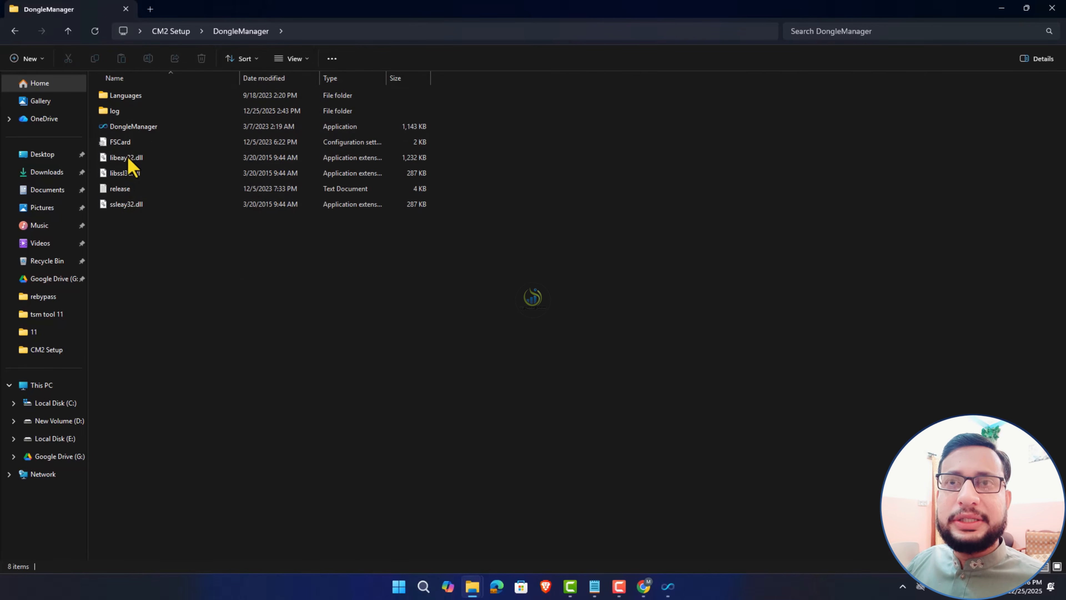
- Locate the FSCard file and write 'fs card' inside line 3's parentheses in the notes
click(141, 130)
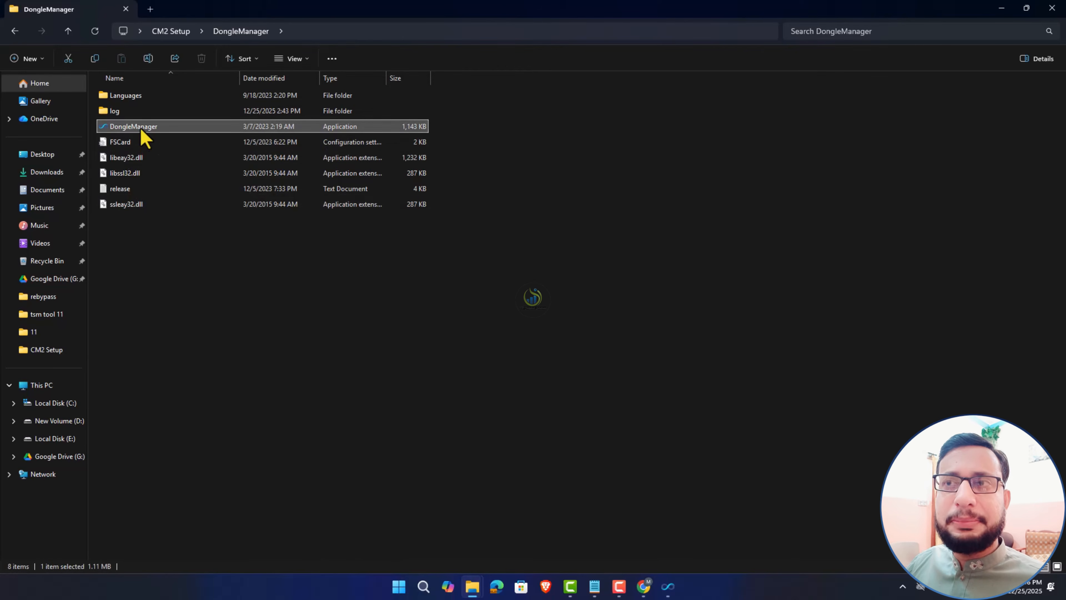
click(124, 143)
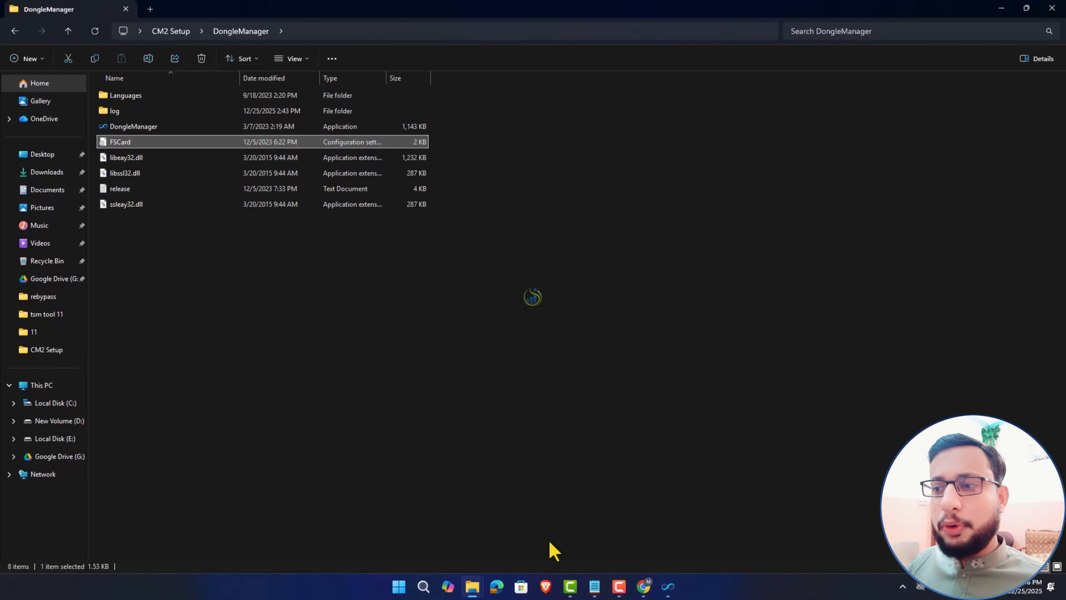
click(596, 587)
click(417, 289)
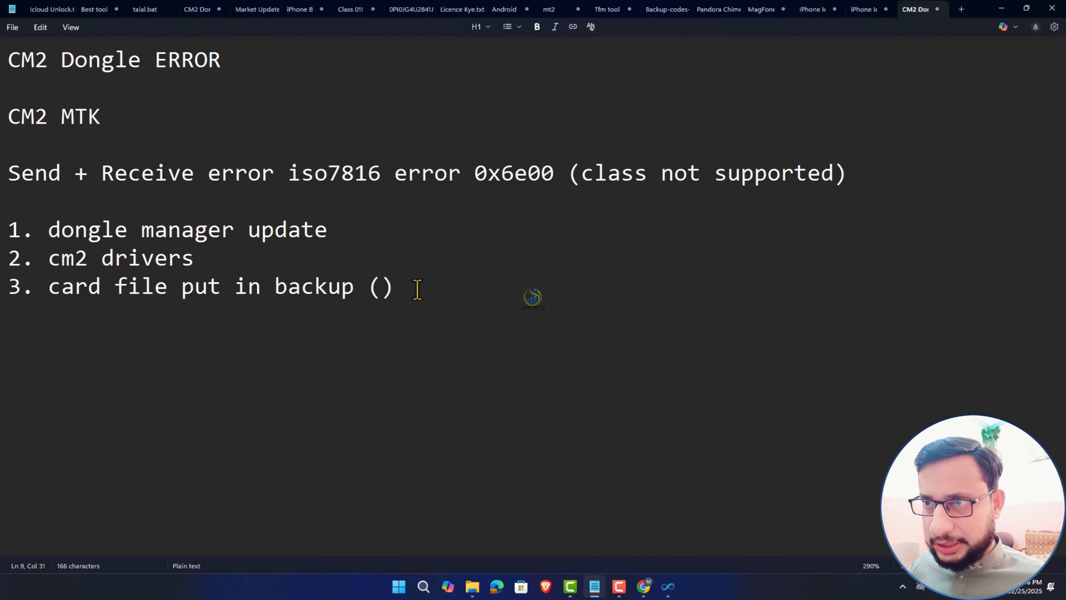
key(Left)
key(Left)
text(fs card)
- Copy the FSCard configuration file from the DongleManager folder
click(1001, 8)
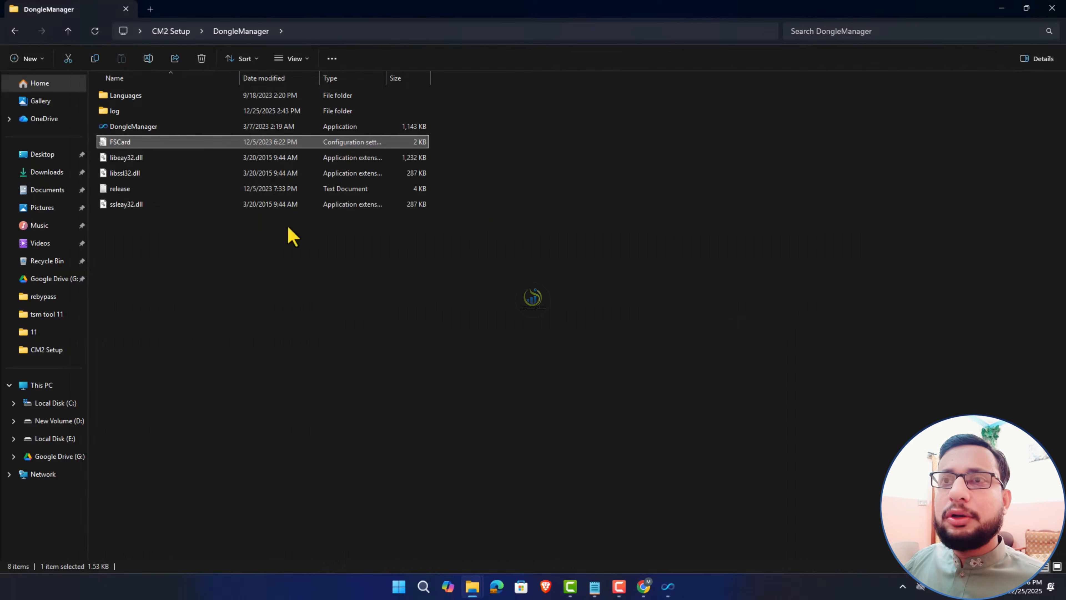
right_click(121, 152)
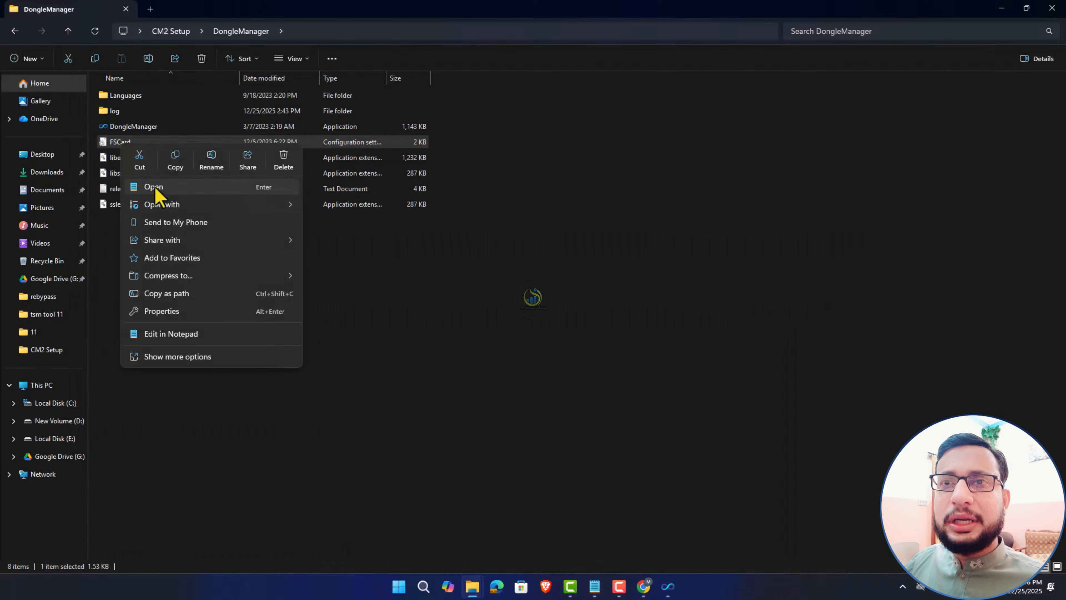
click(174, 165)
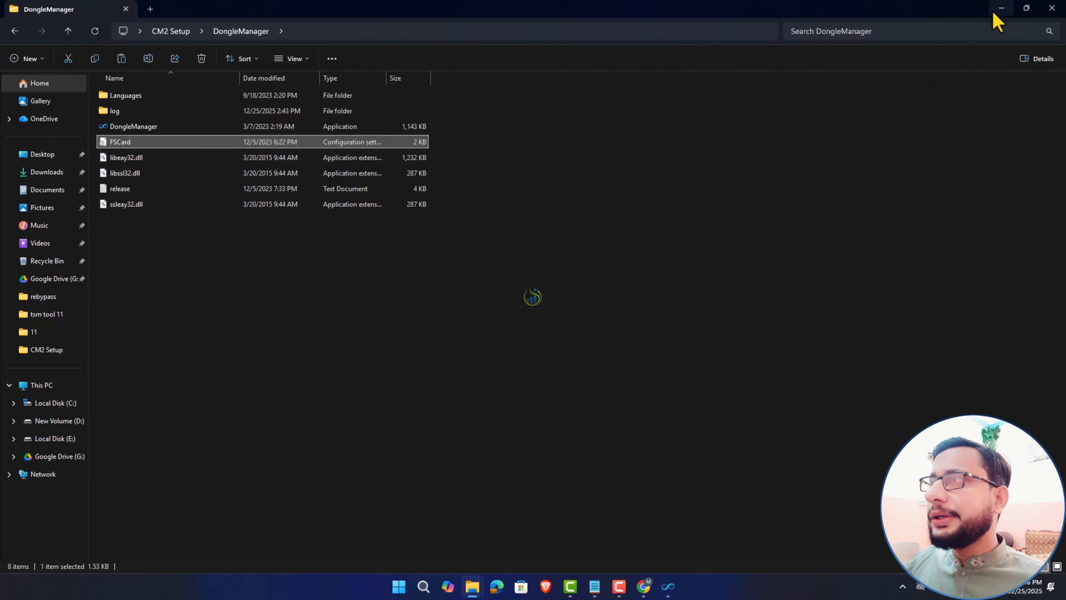
click(1002, 8)
- Paste the FSCard file into C:\InfinityBox\CM2MTK via This PC
right_click(150, 206)
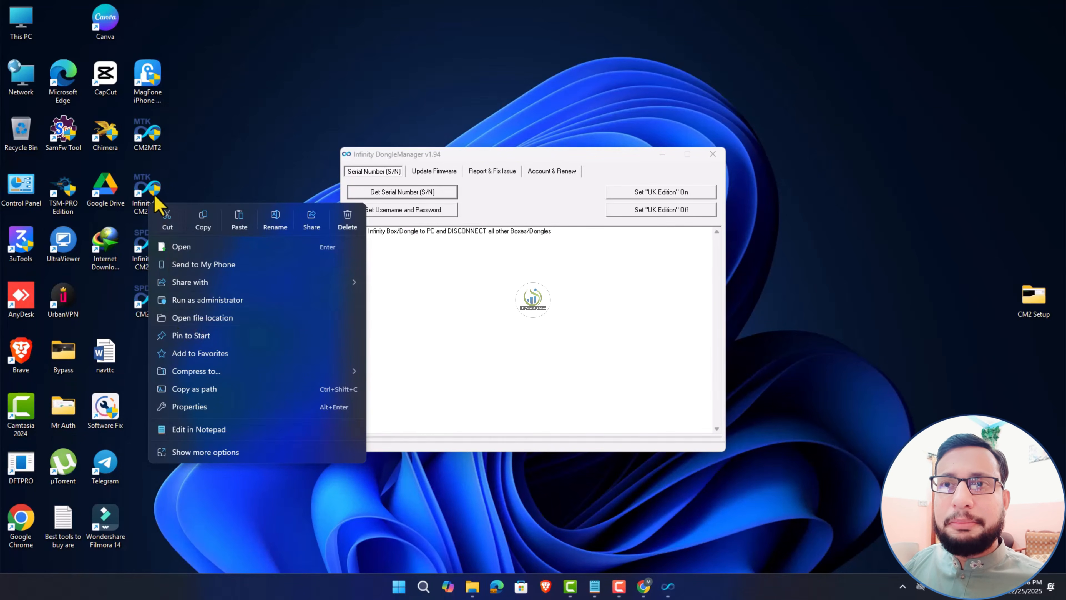
click(162, 205)
double_click(30, 27)
double_click(148, 112)
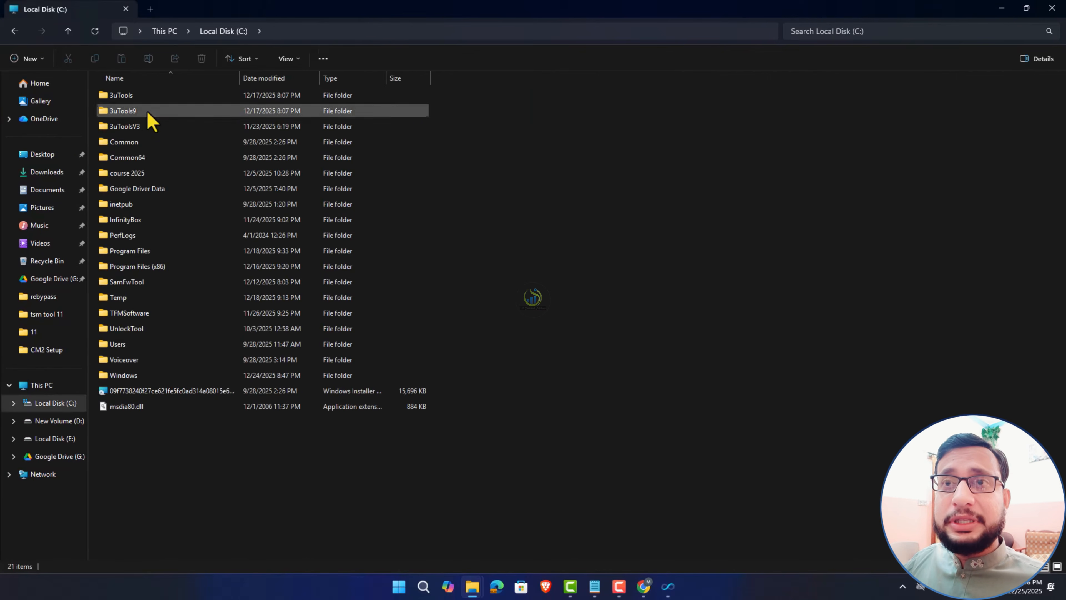
click(131, 223)
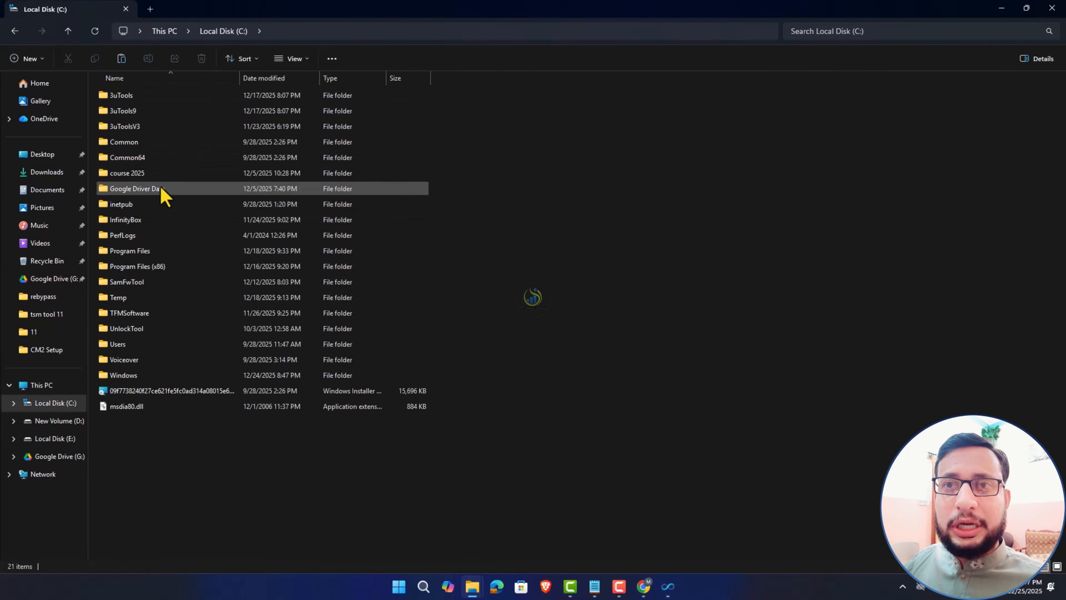
double_click(136, 221)
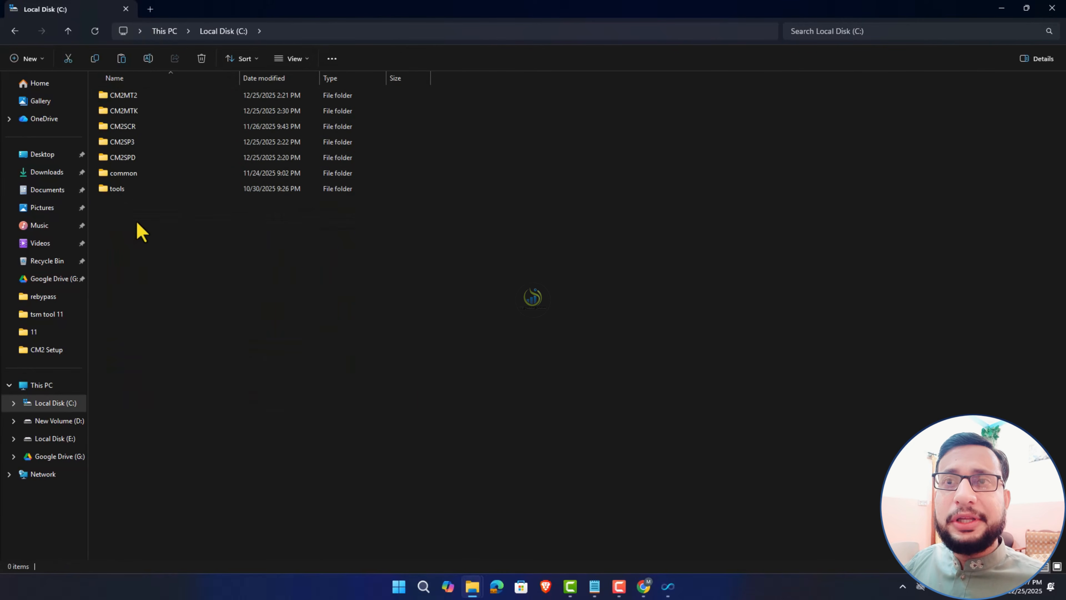
double_click(136, 111)
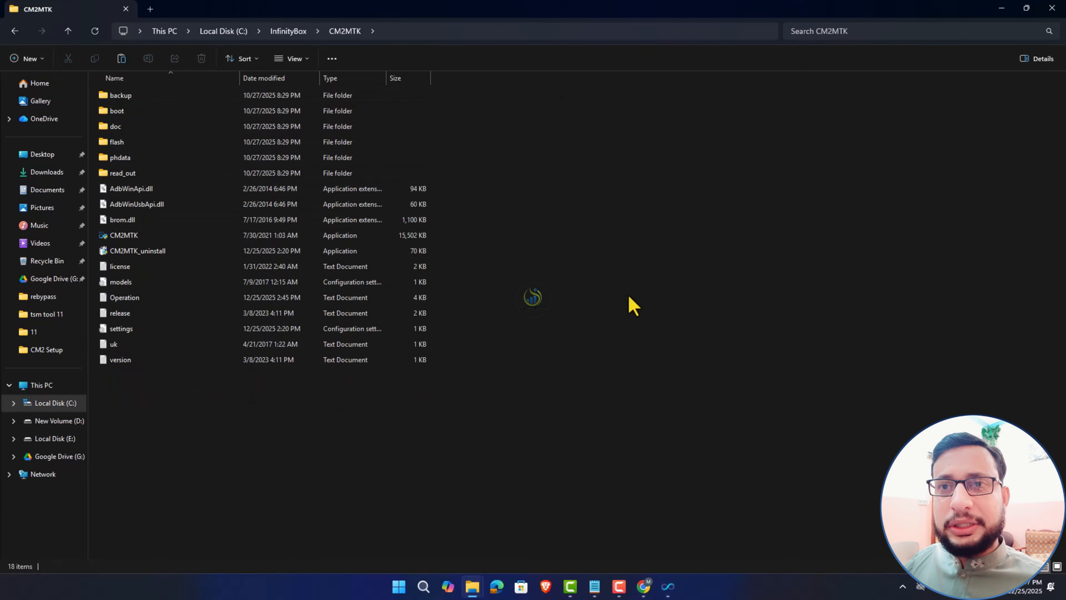
key(ctrl+v)
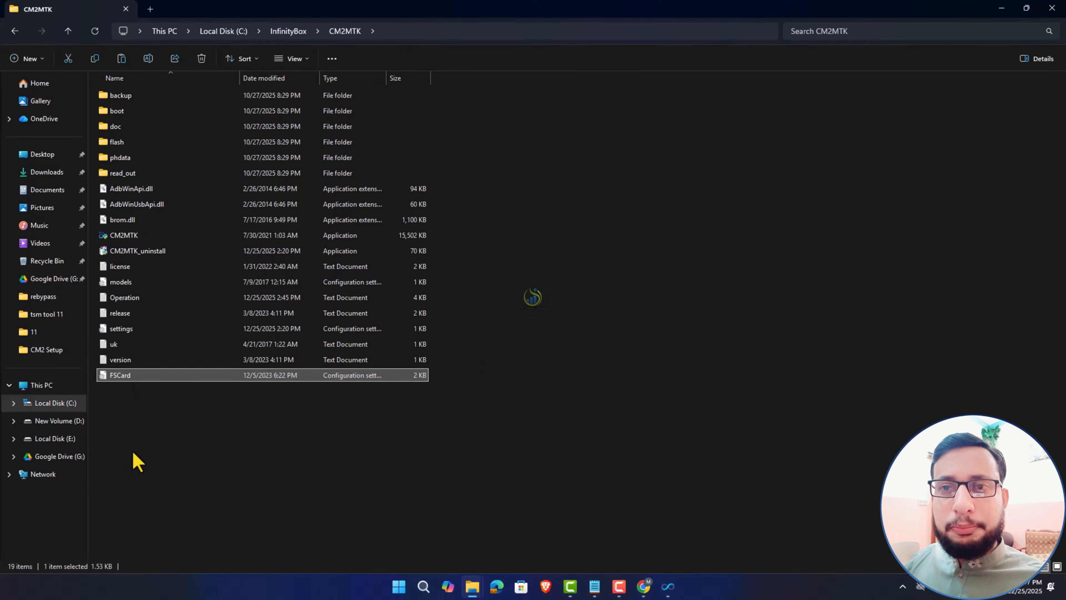
click(1001, 8)
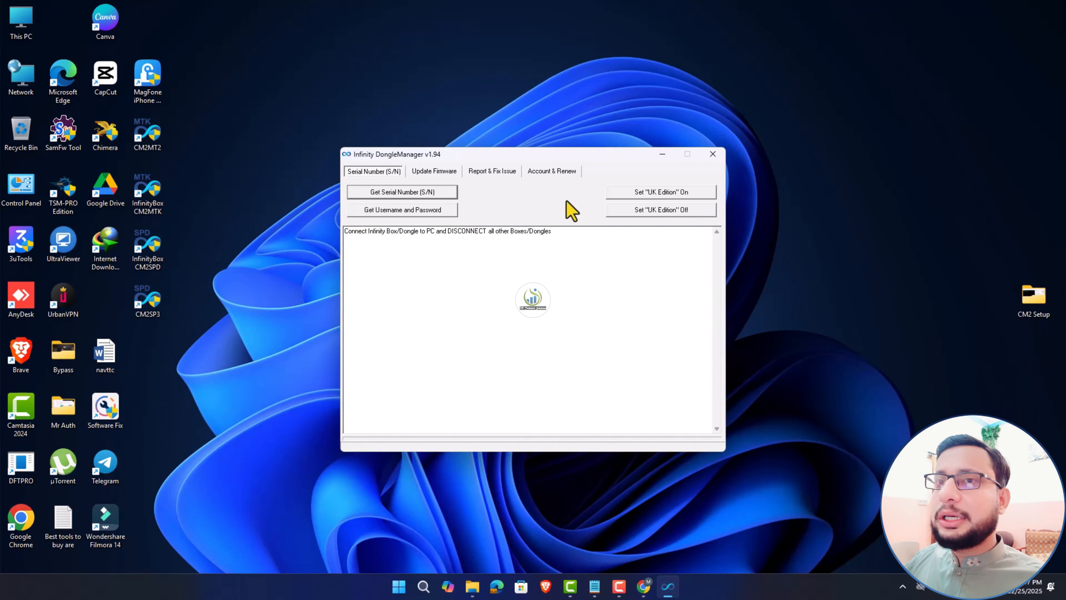
- Check the dongle for a firmware update, then run CM2MTK as administrator
click(434, 171)
click(662, 210)
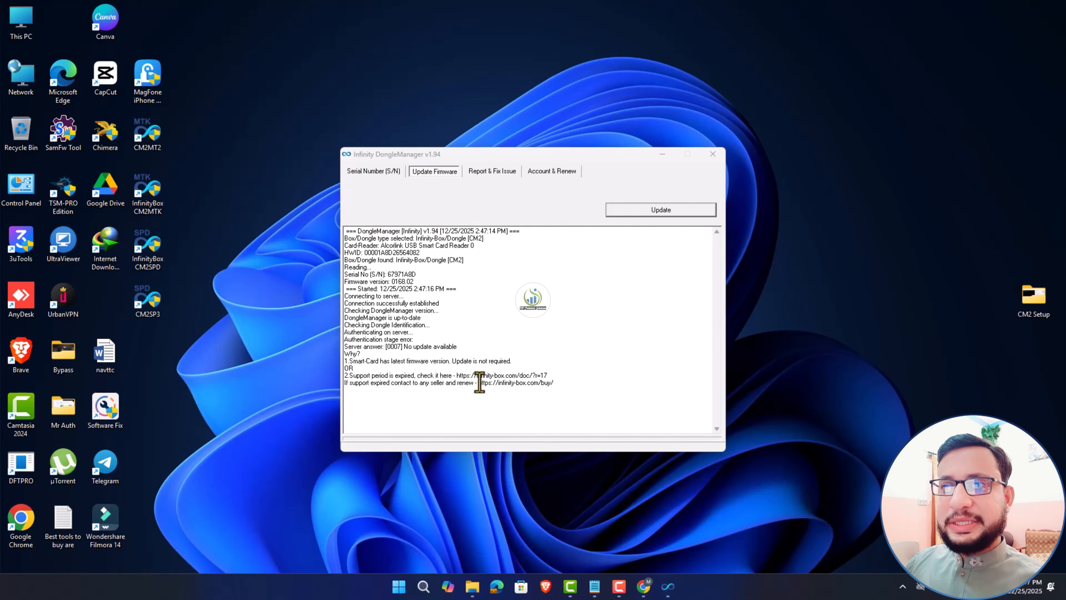
right_click(157, 204)
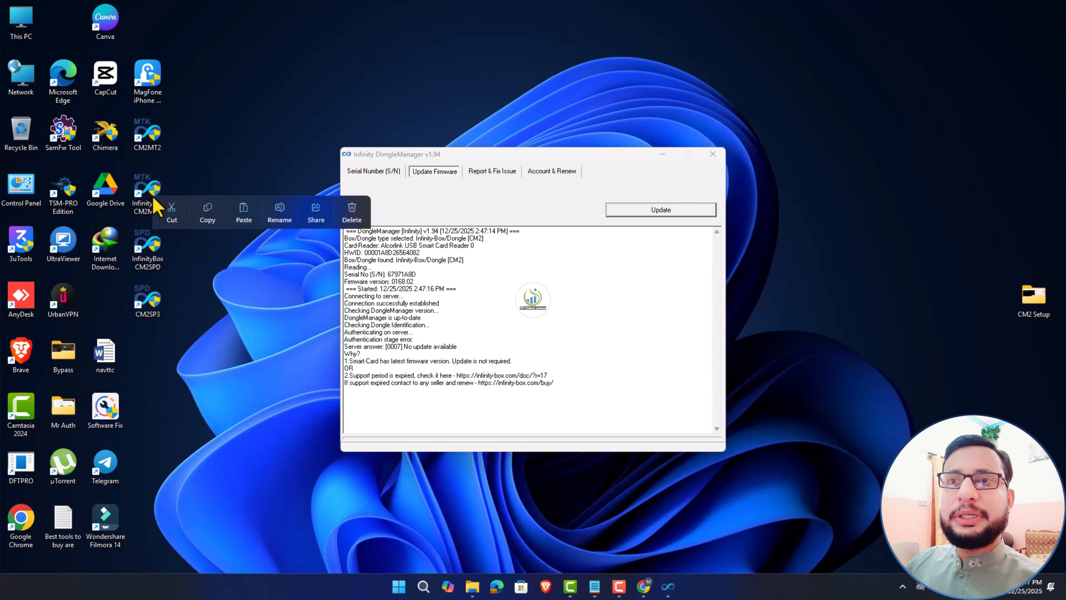
click(148, 204)
right_click(150, 209)
click(292, 309)
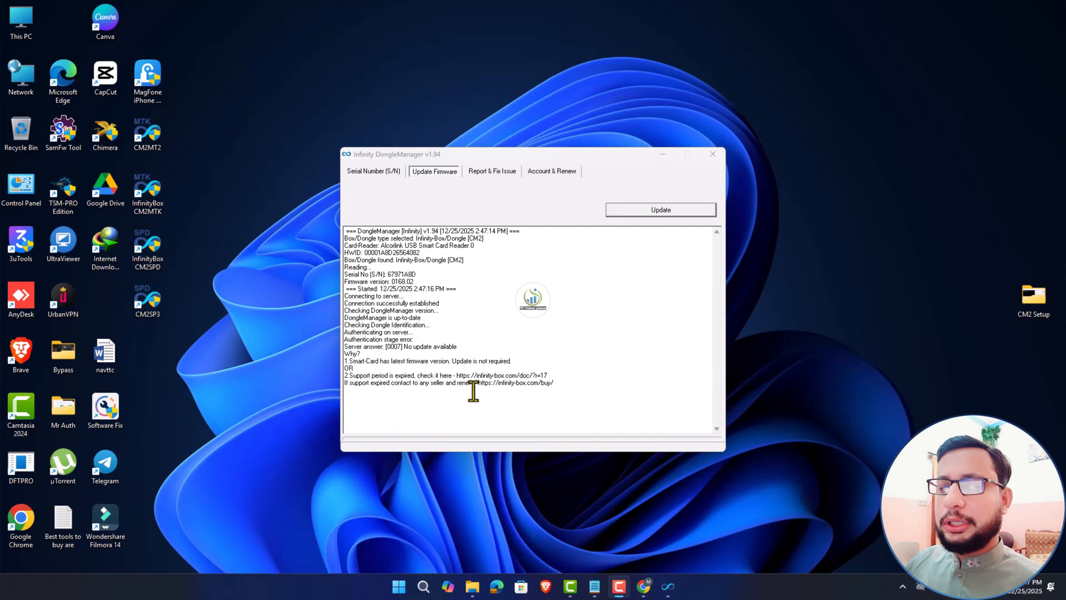
click(661, 155)
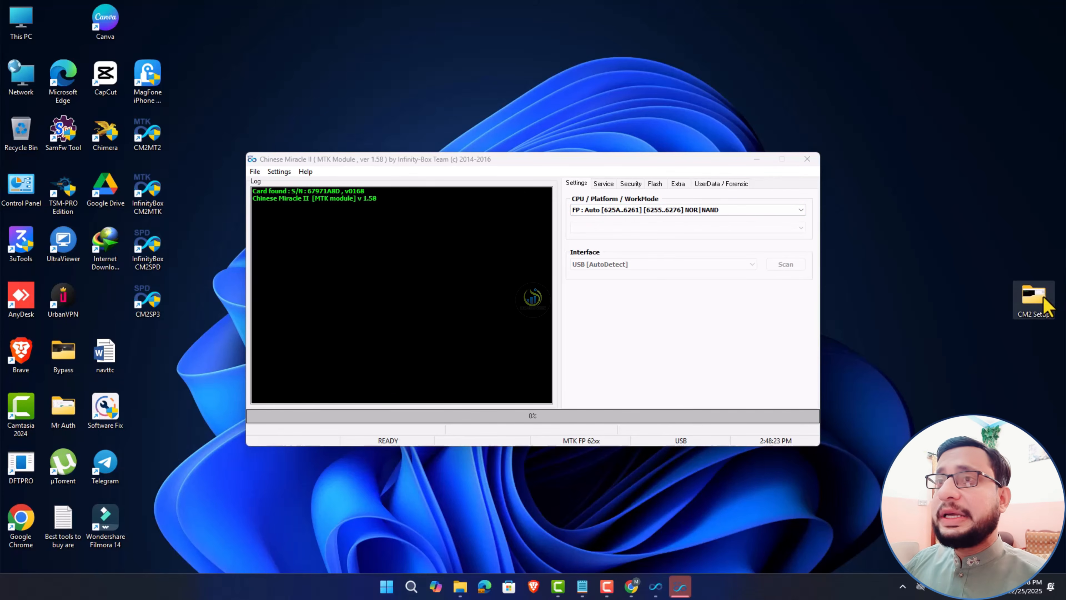
- Open the 0146_CM2SCR_v1.07 archive from CM2 Setup, entering the archive password
double_click(1046, 306)
double_click(155, 205)
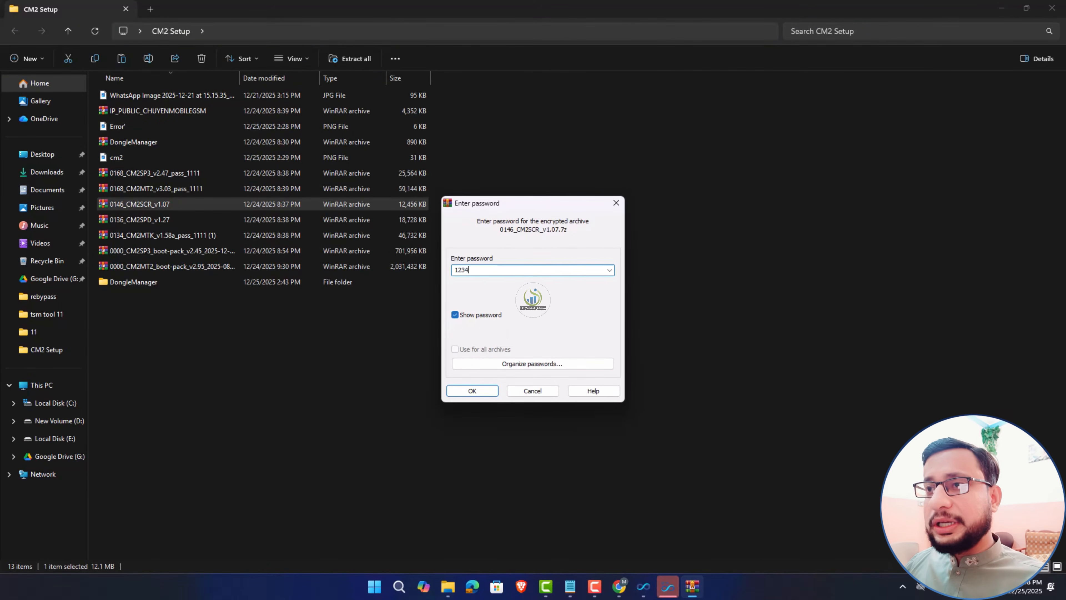
text(12345678)
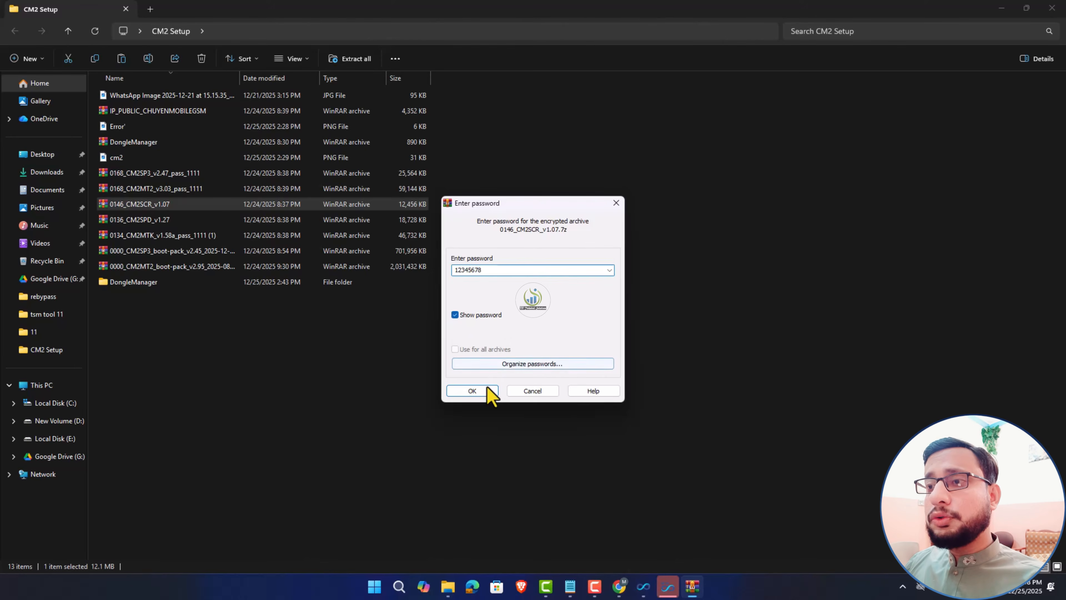
click(487, 391)
- Run the CM2SCR v1.07 installer, accepting the licence, and finish the setup
double_click(134, 130)
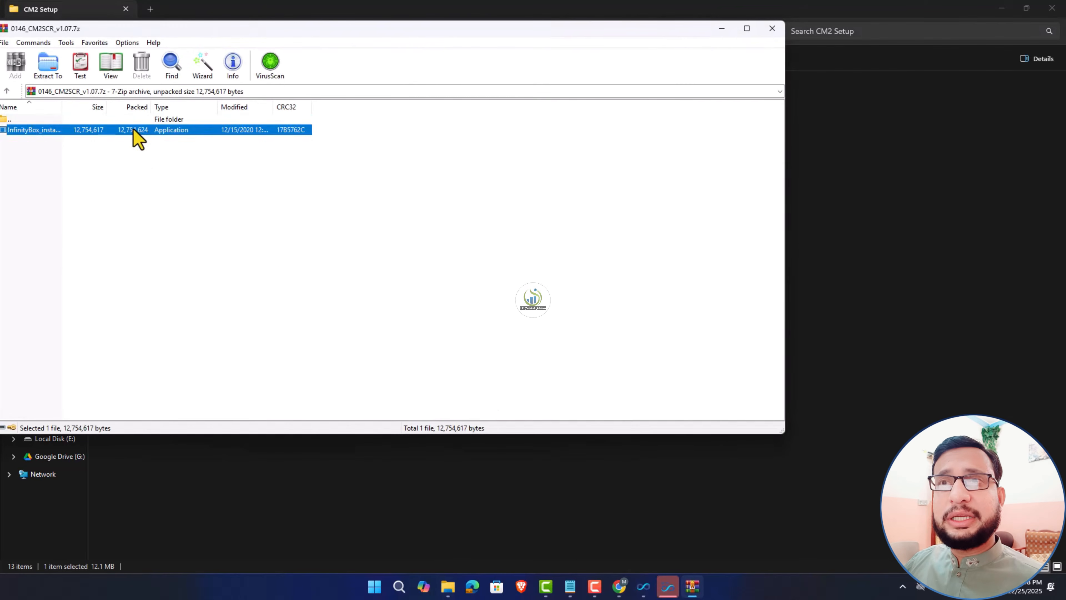
click(447, 338)
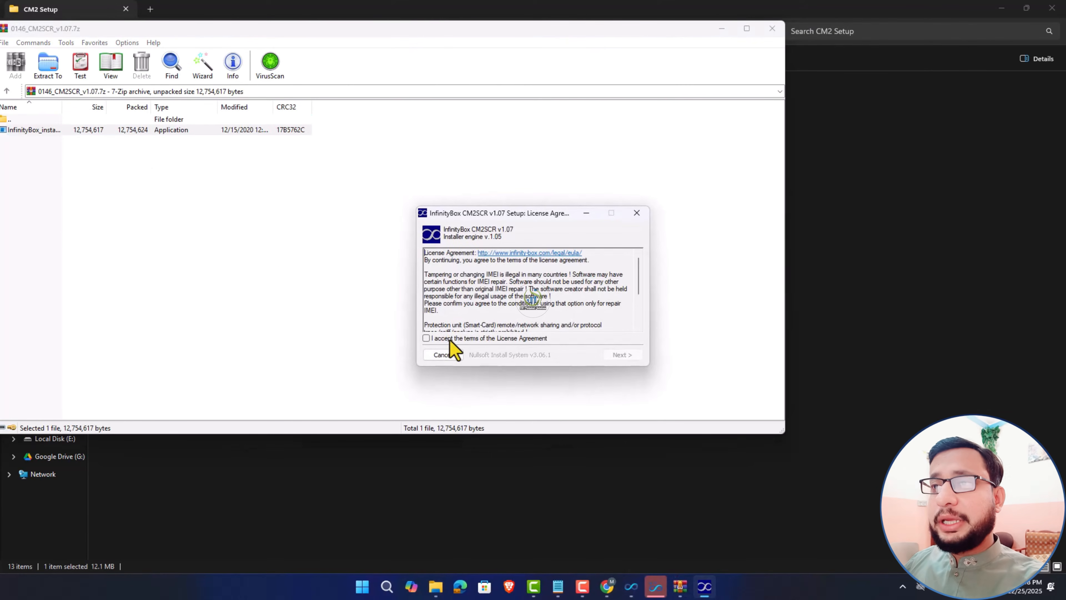
click(627, 358)
click(627, 357)
click(627, 358)
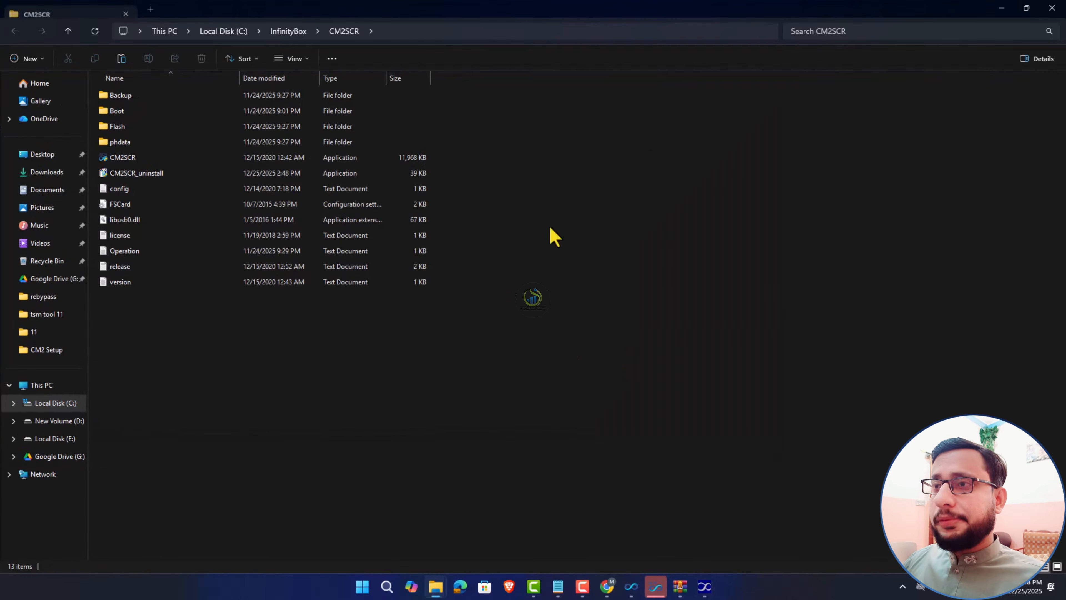
click(1053, 8)
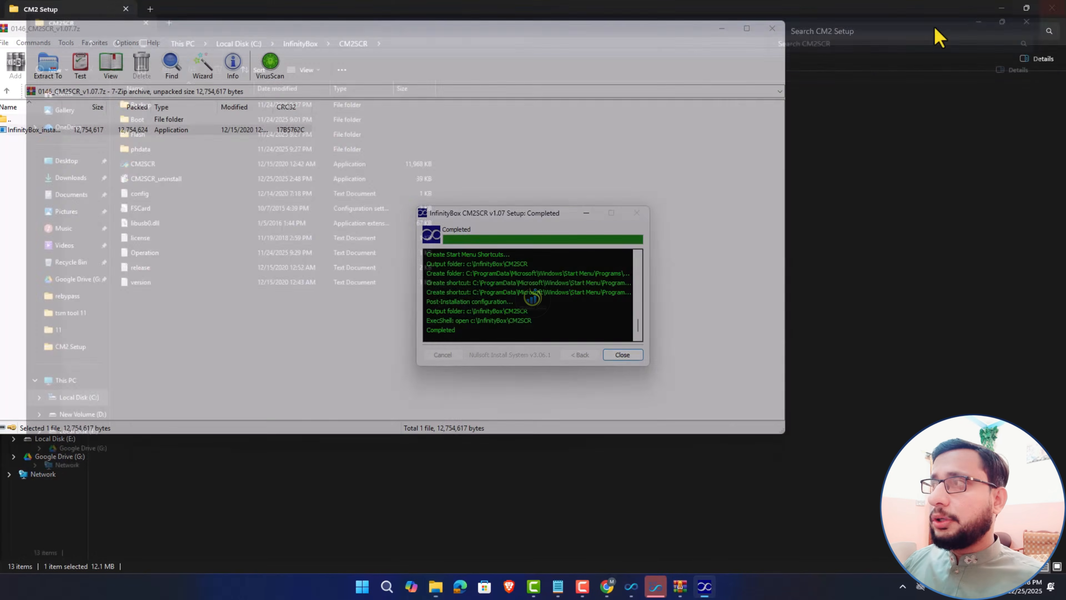
click(765, 65)
- Close the archive and MTK window, placing the new CM2SCR shortcut in the icon column
click(772, 28)
click(1002, 8)
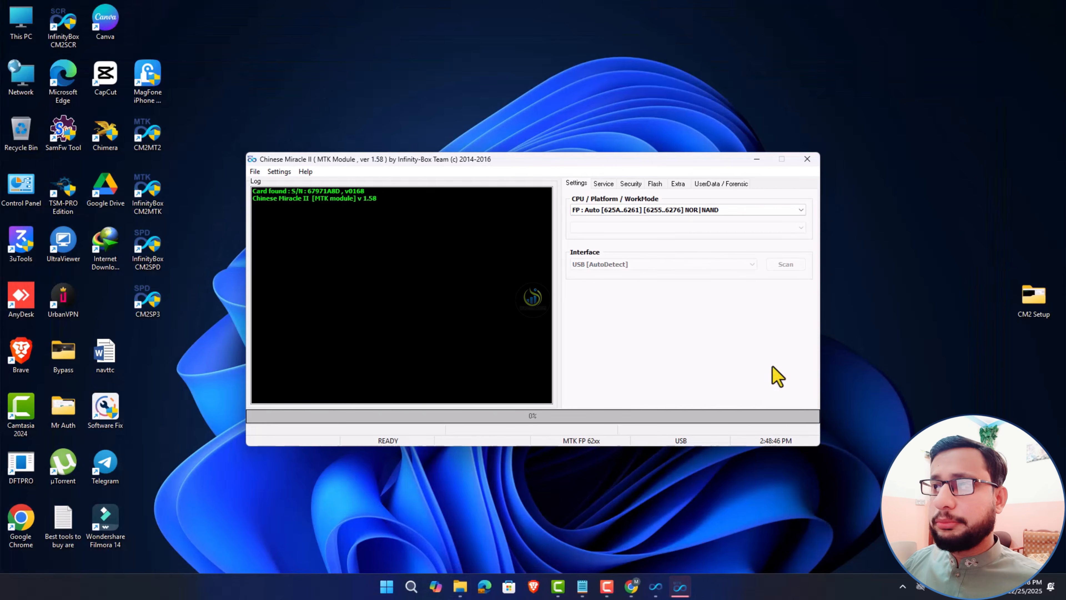
drag(64, 40, 145, 363)
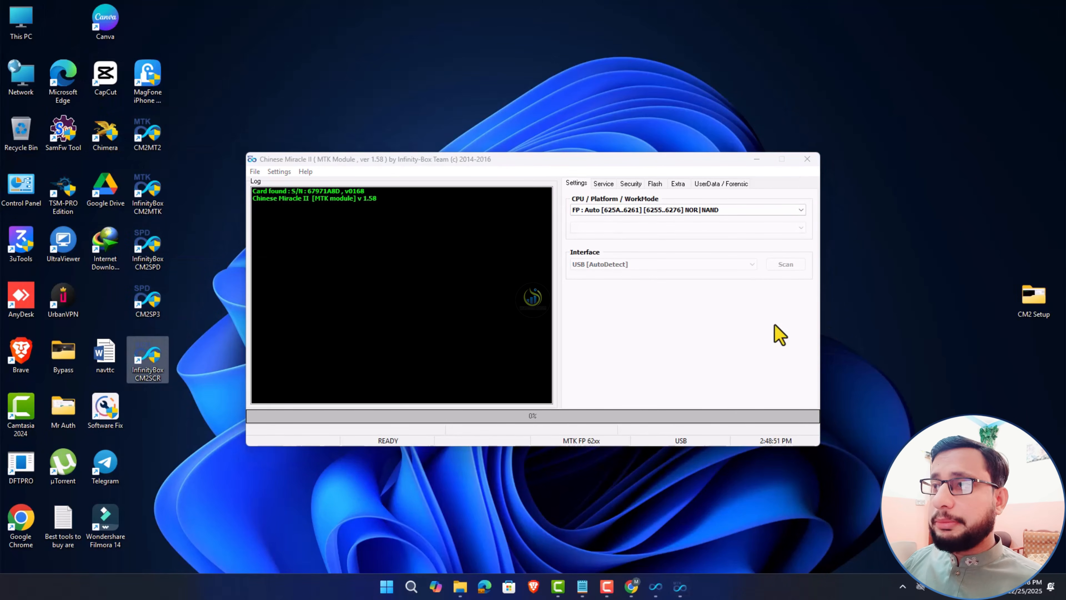
click(807, 160)
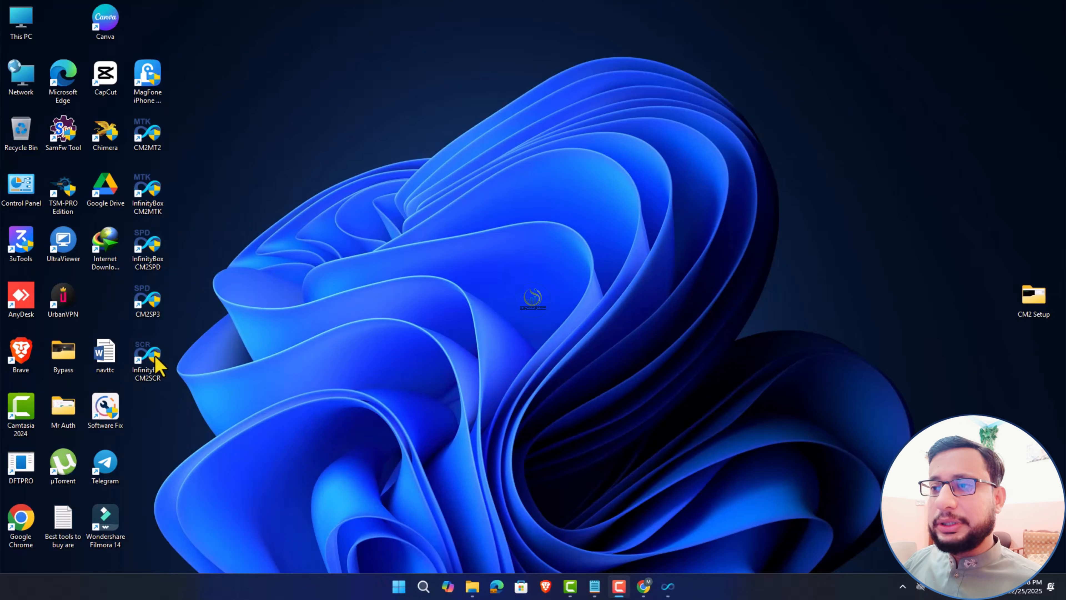
- Launch CM2SCR v1.07, view its SC65/77/89xx | SPD FP page, close it, and reopen CM2 Setup
double_click(148, 355)
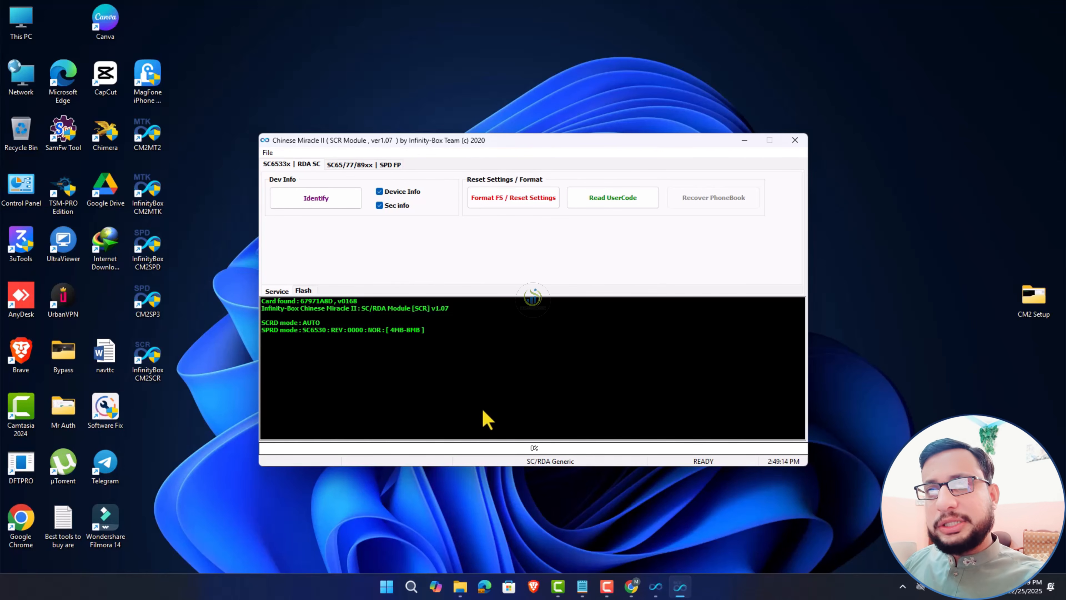
click(378, 165)
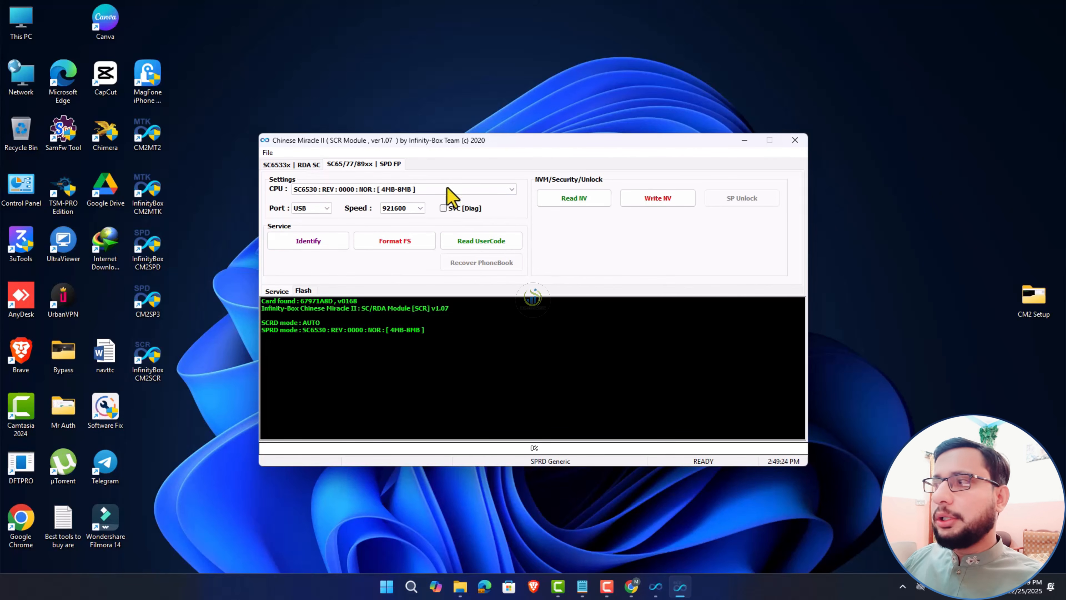
click(795, 140)
double_click(1029, 302)
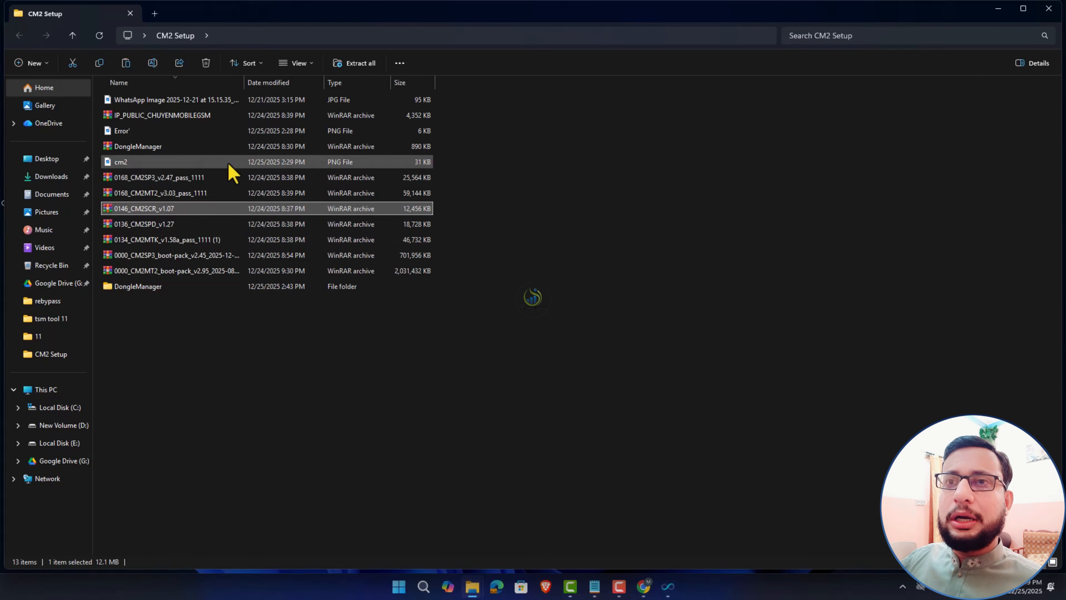
- Locate the FSCard file in the DongleManager folder
double_click(143, 287)
click(126, 146)
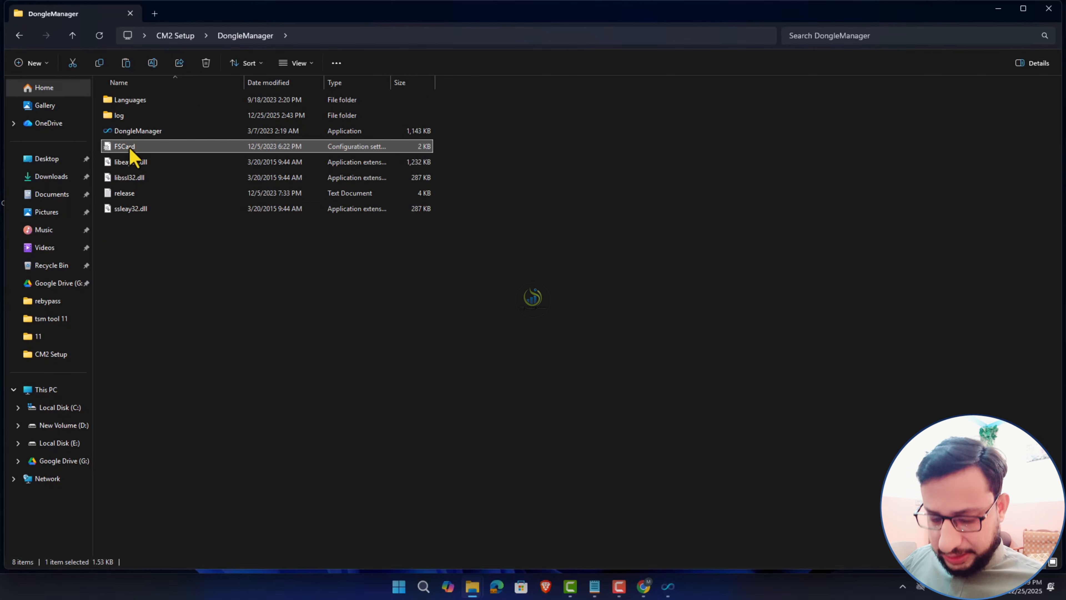
click(998, 9)
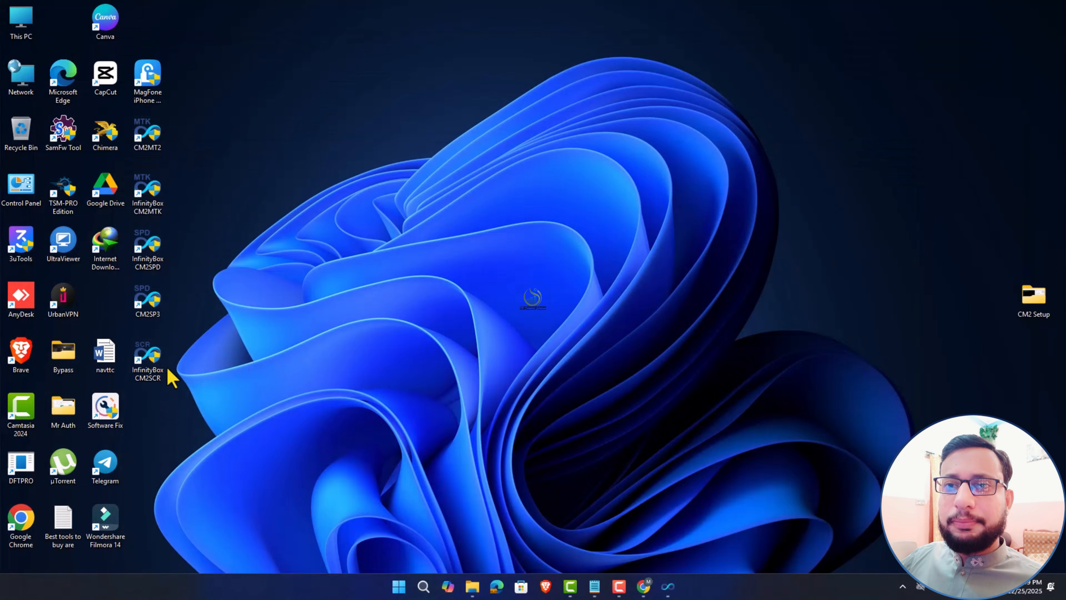
- Open the CM2SCR install folder, find its FSCard file, and close the window
right_click(142, 365)
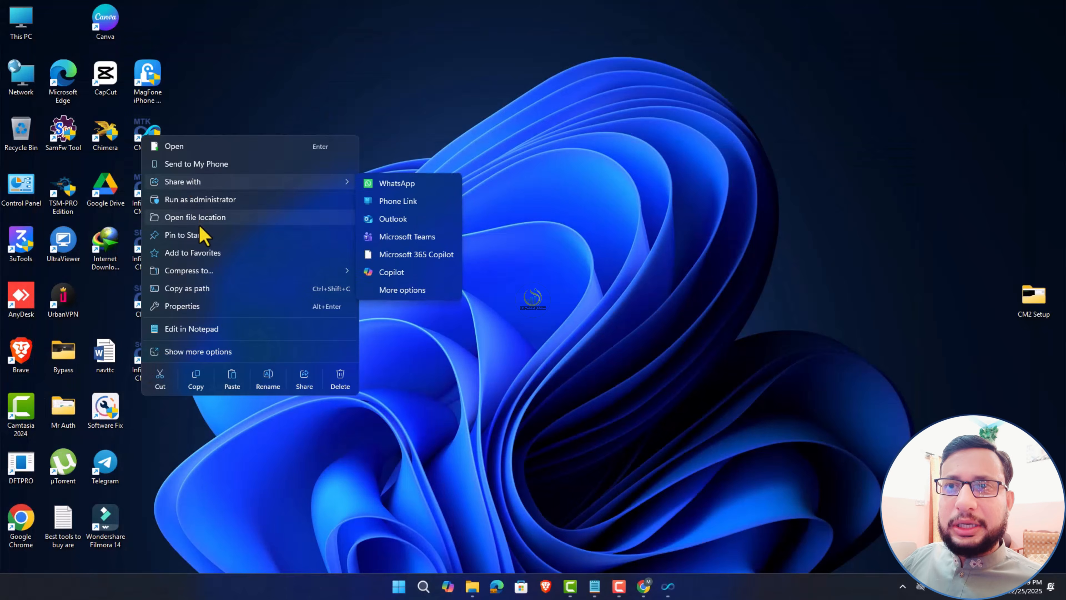
click(200, 221)
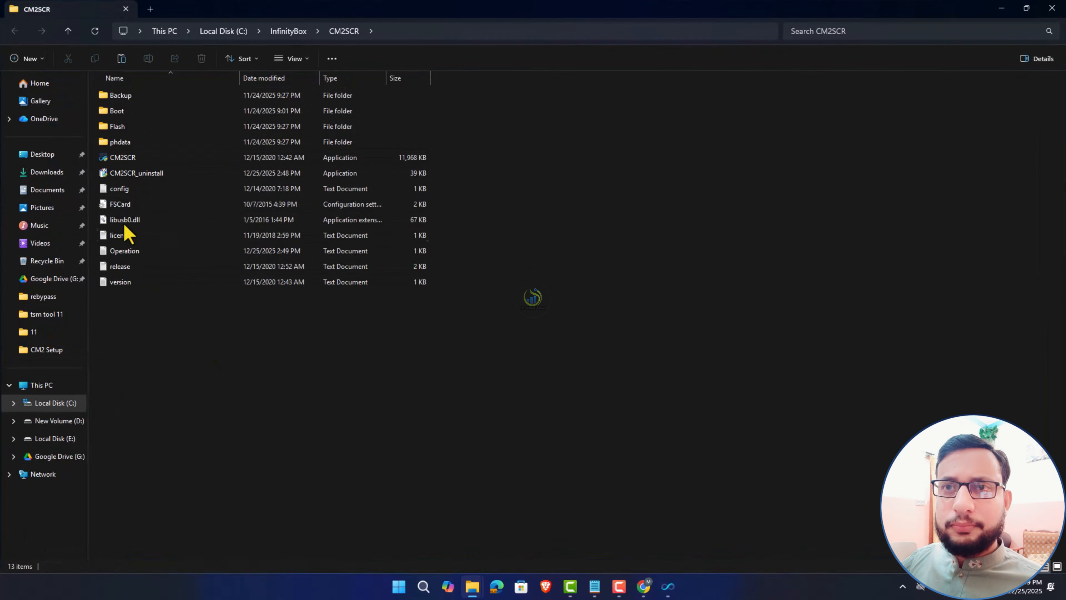
click(123, 205)
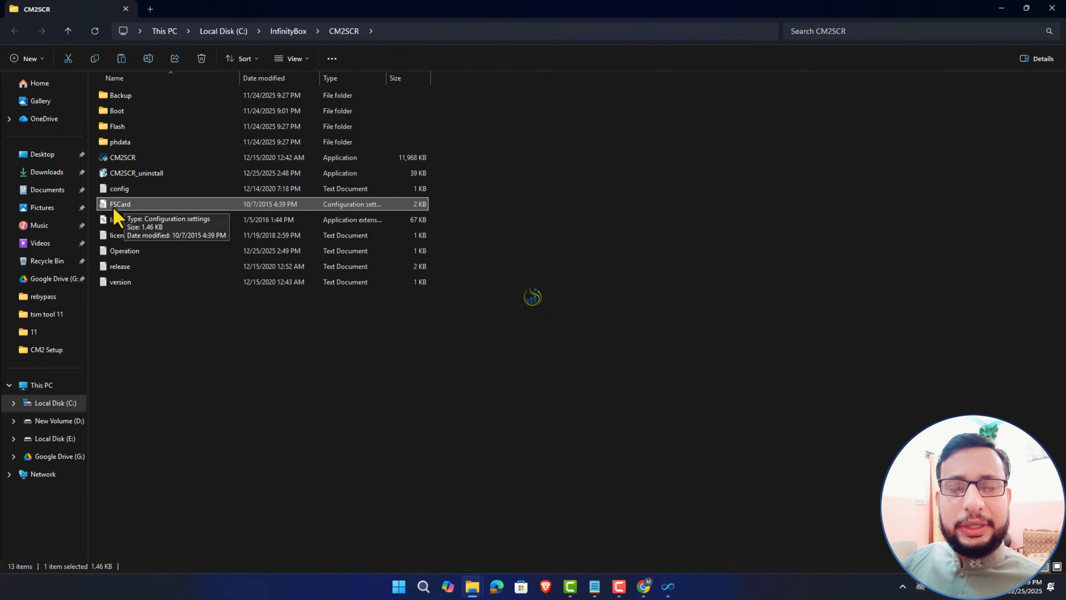
click(1052, 7)
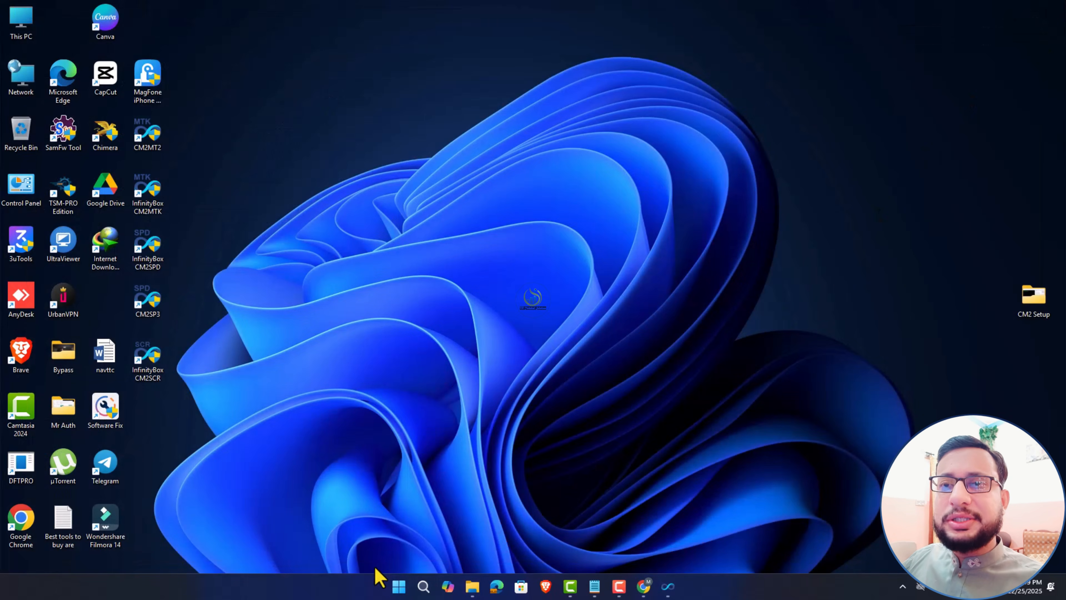
- Insert a new line 'cm2 setup reinstall' right after '2. cm2 drivers' in the notes
click(668, 586)
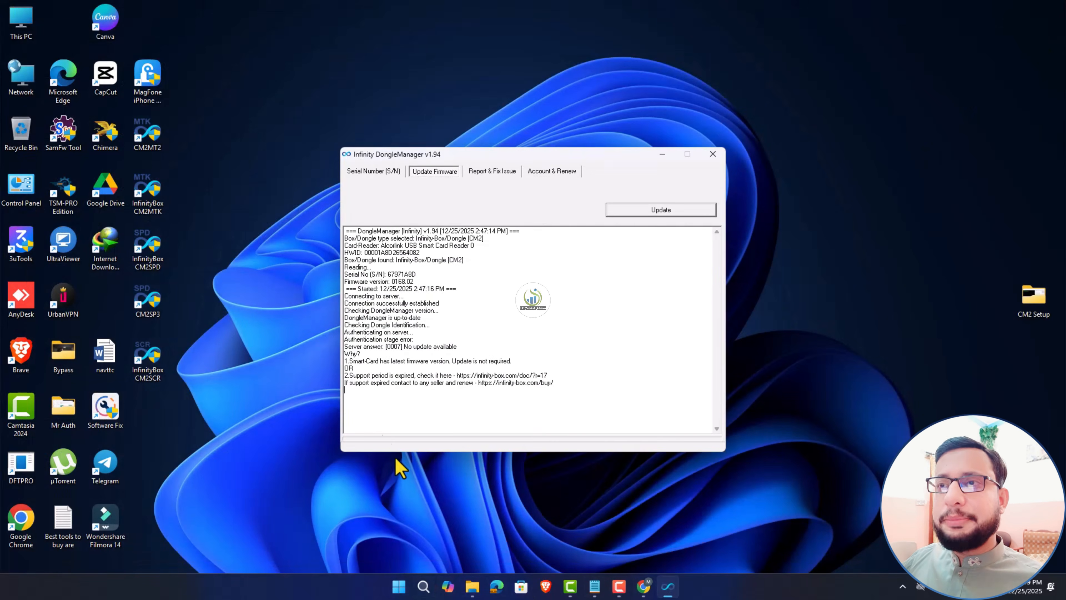
click(594, 586)
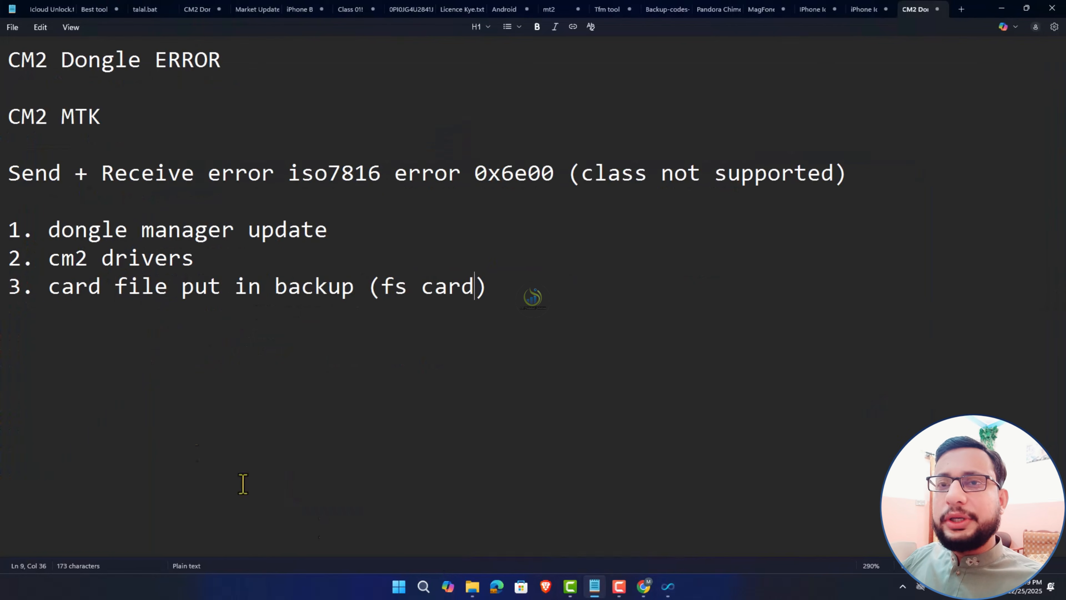
drag(11, 231, 522, 294)
click(540, 298)
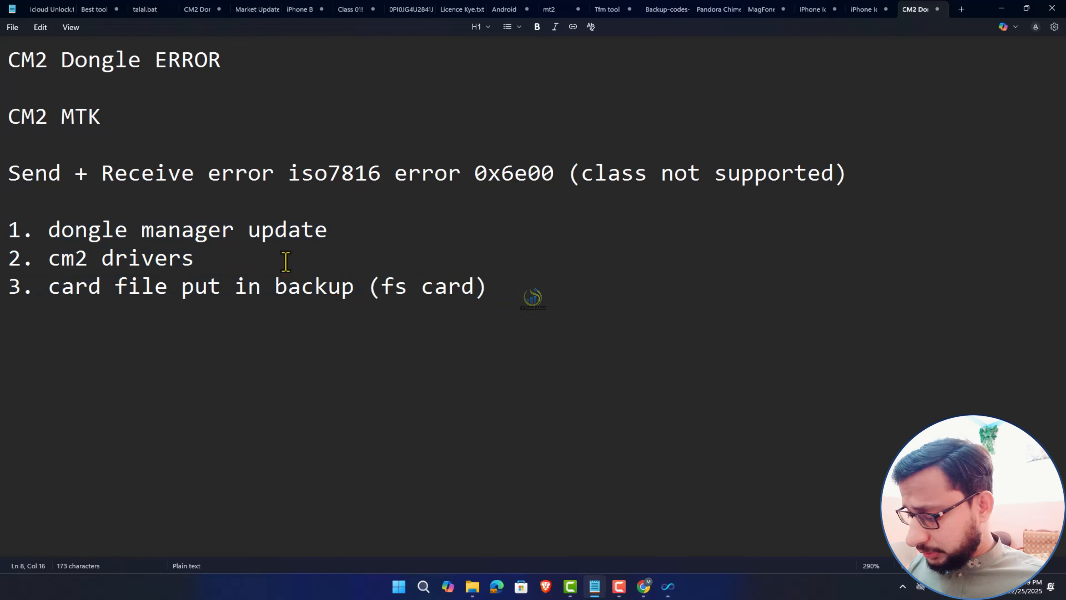
key(Return)
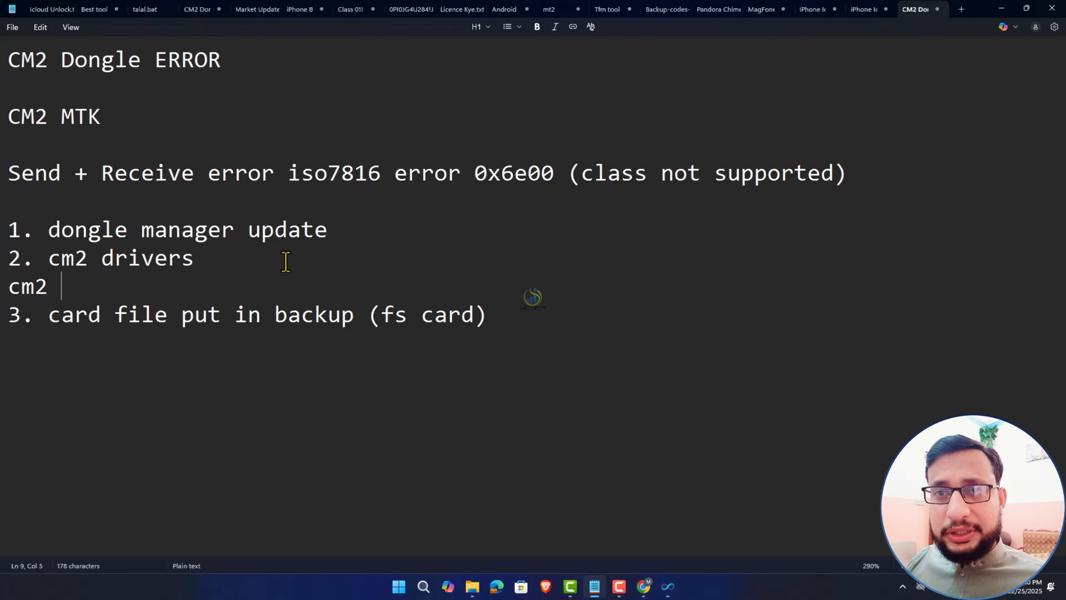
text(cm2 setu)
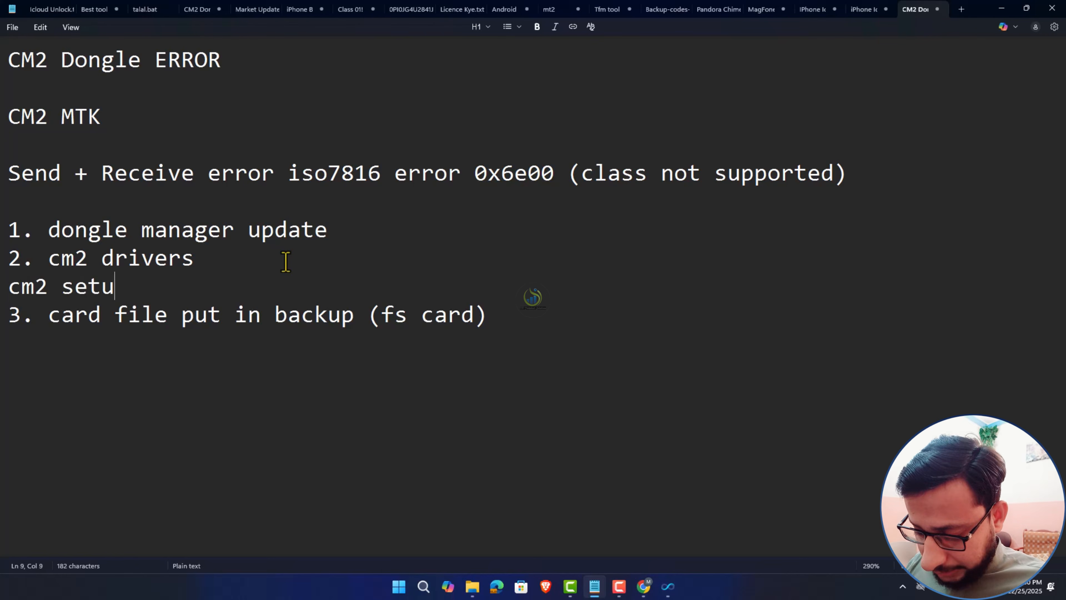
text(p re)
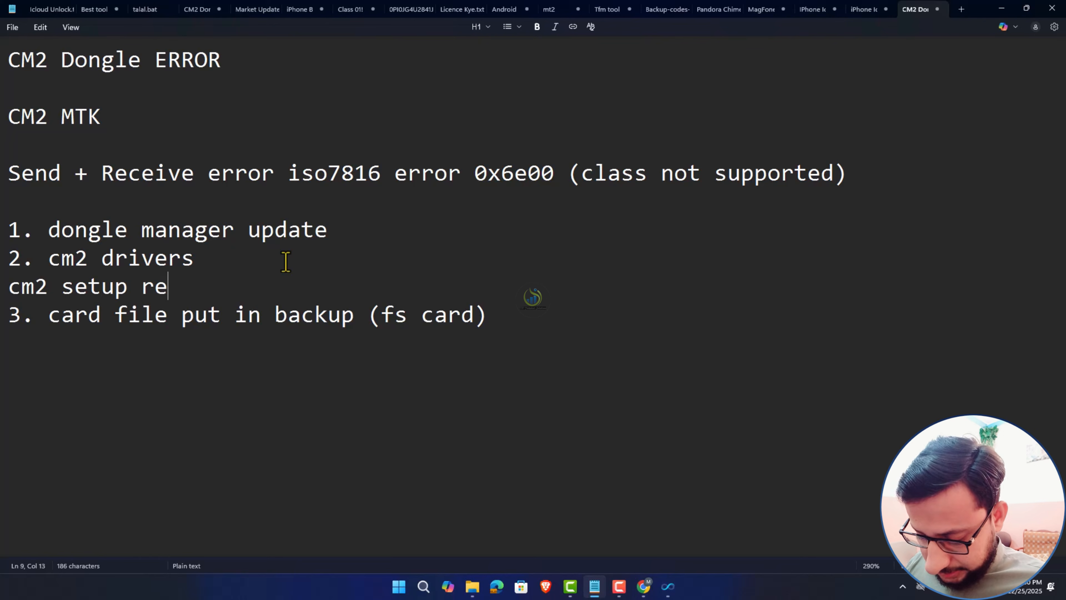
text(inst)
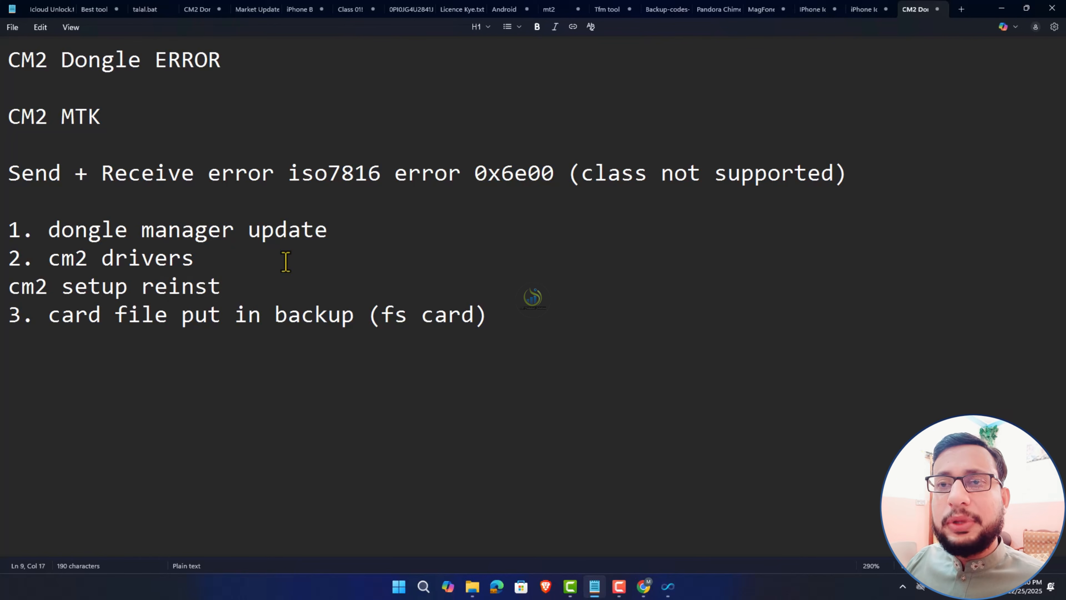
text(all)
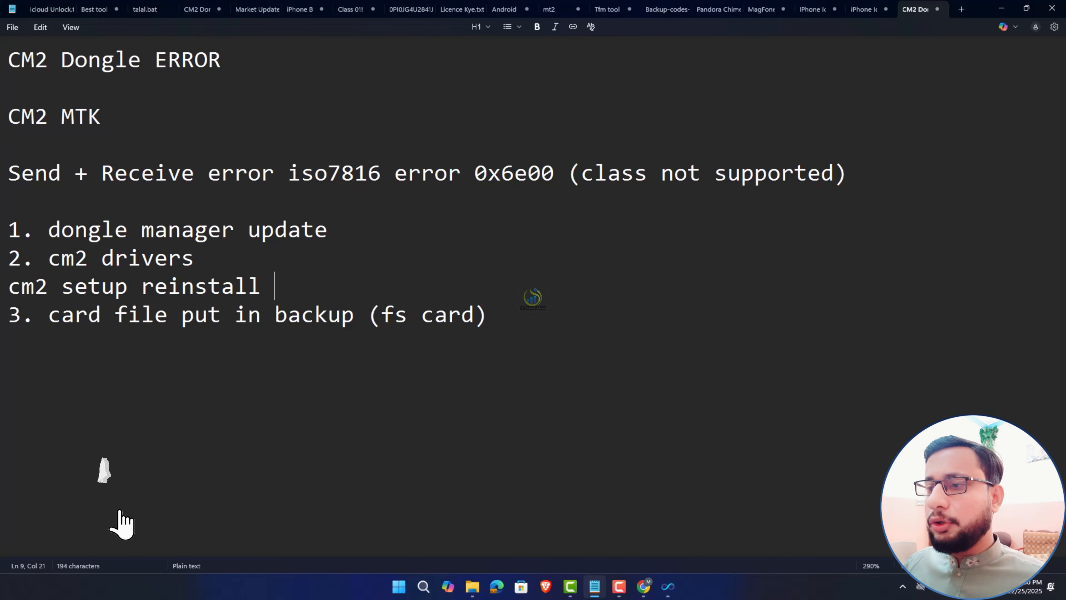
click(666, 589)
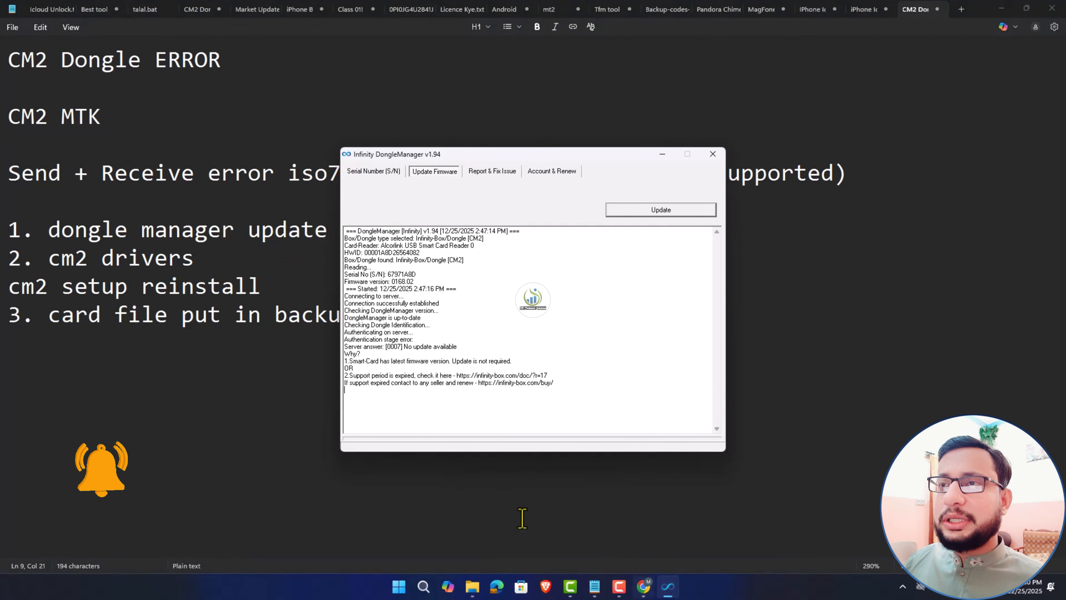